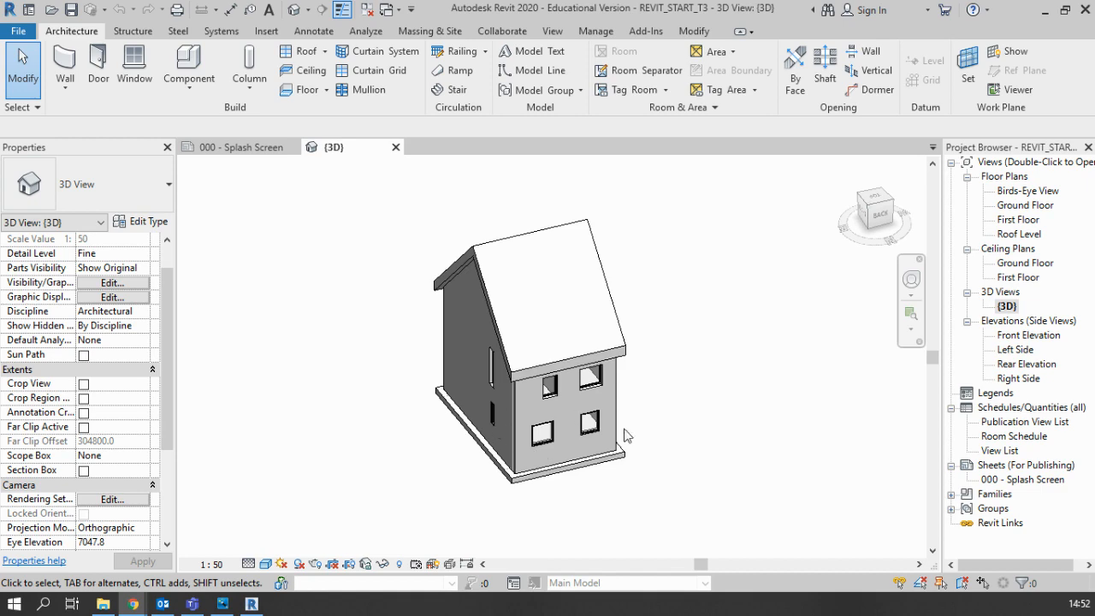
Step: Create a new floor plan view of the Ground Floor level, allowing duplicates of existing views
middle_click_drag(599, 419, 521, 416, "shift")
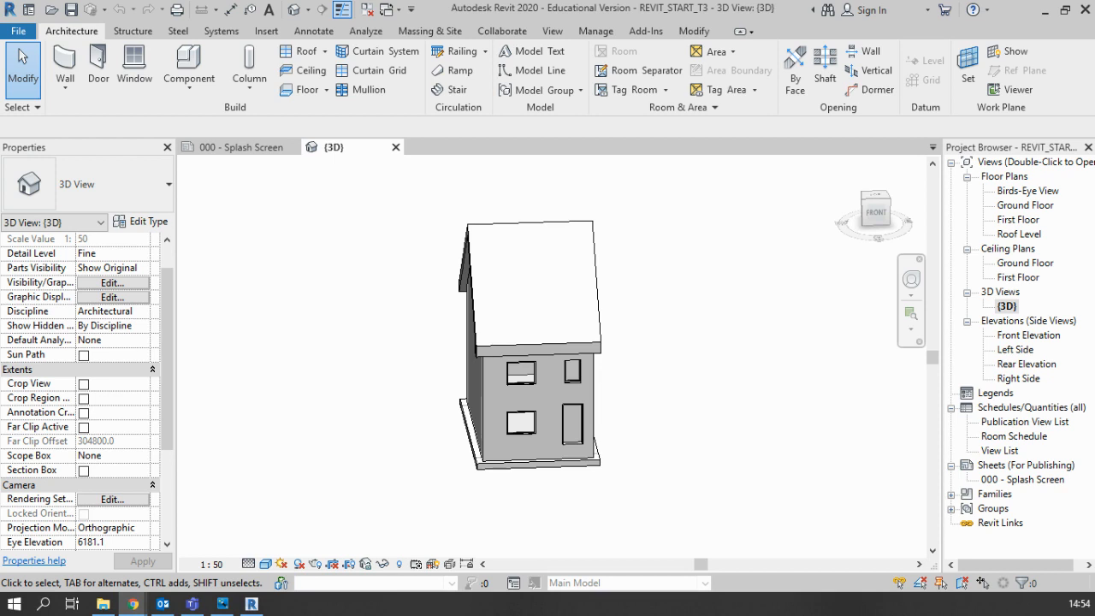
left_click(551, 33)
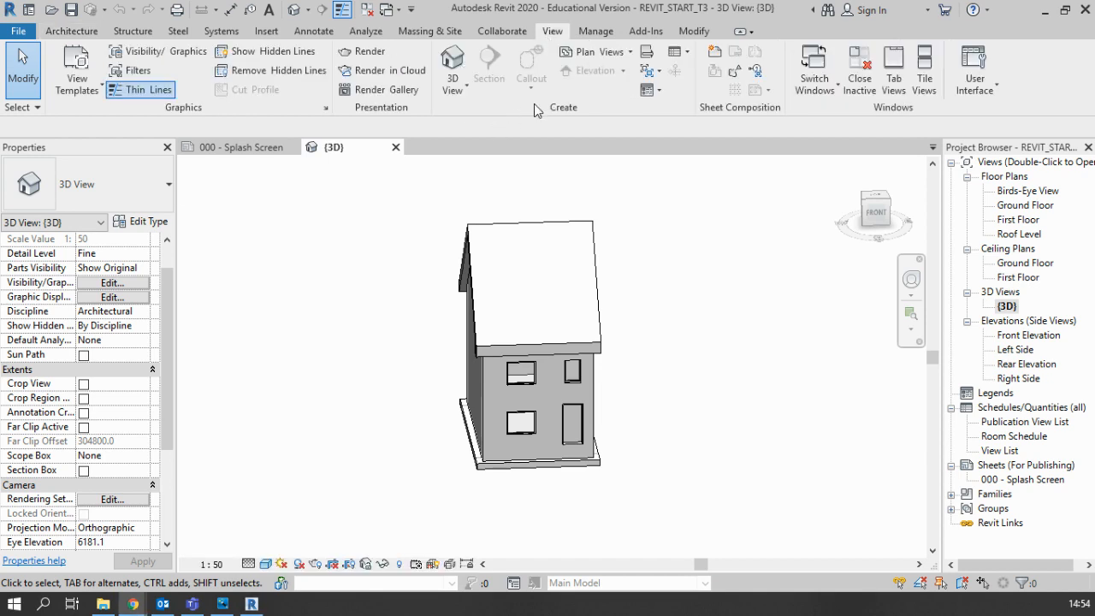
left_click(601, 53)
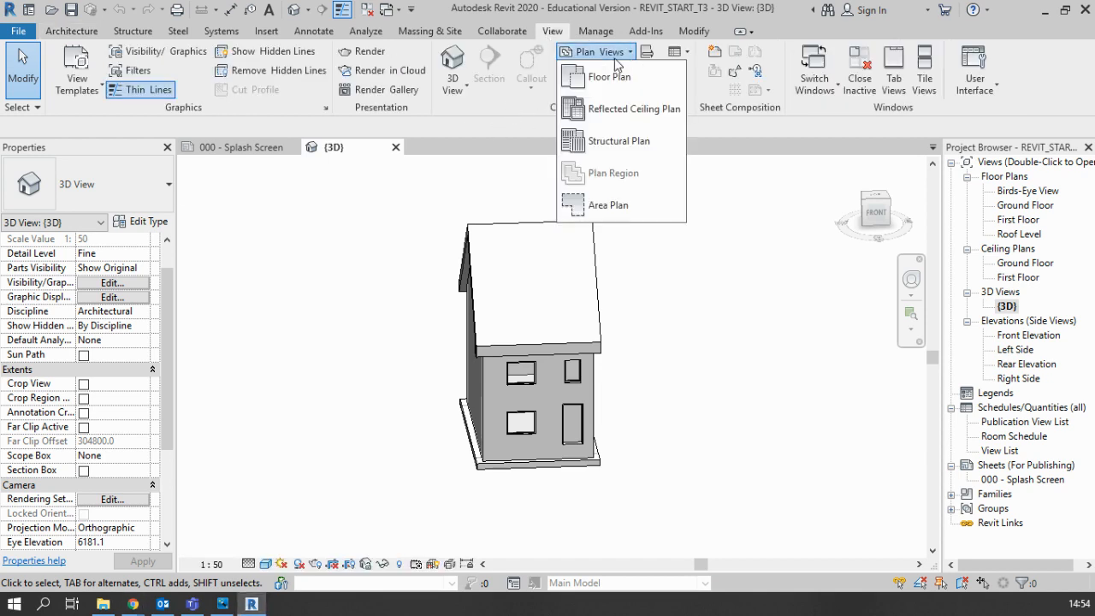
left_click(603, 86)
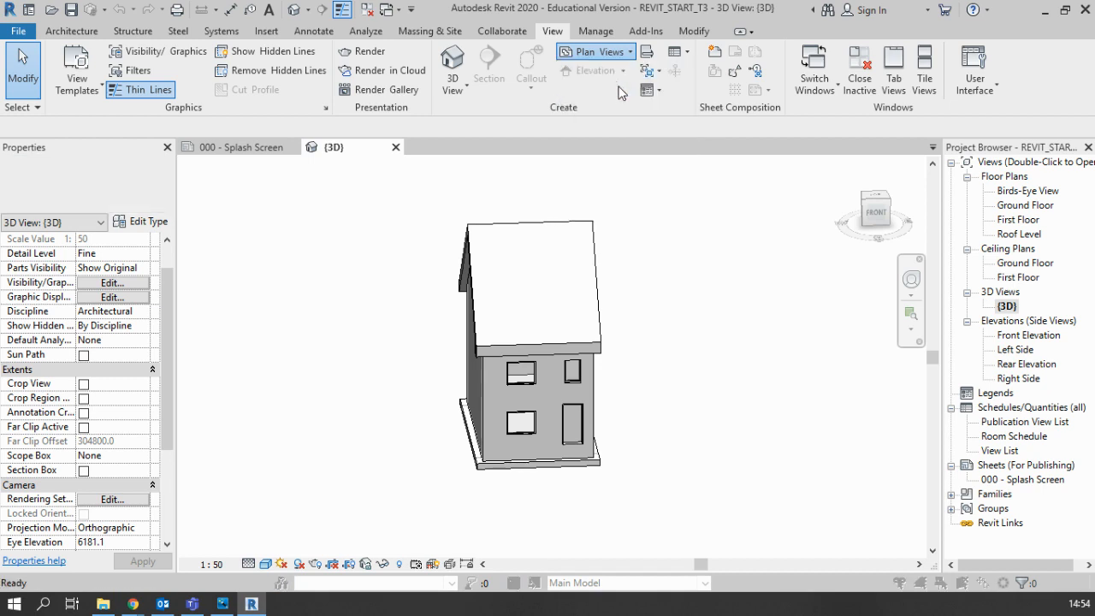
left_click(540, 166)
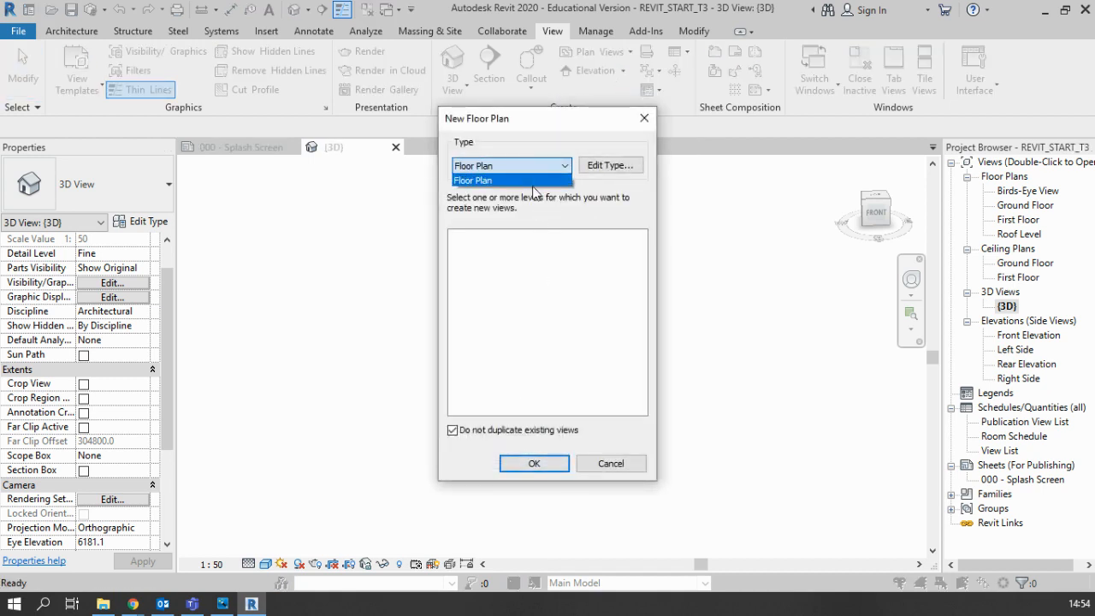
left_click(554, 234)
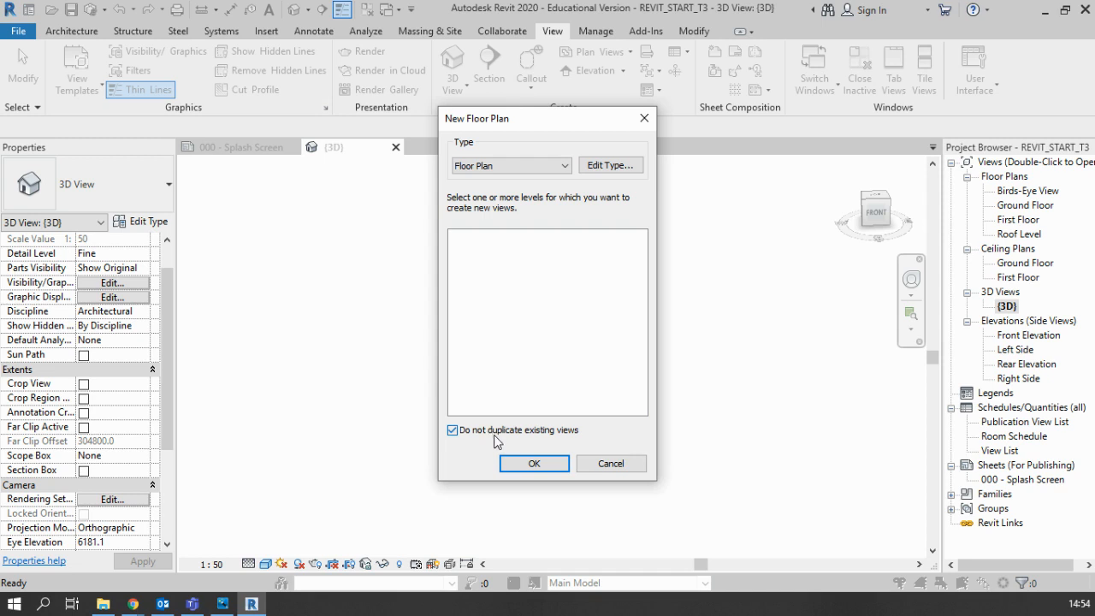
left_click(495, 435)
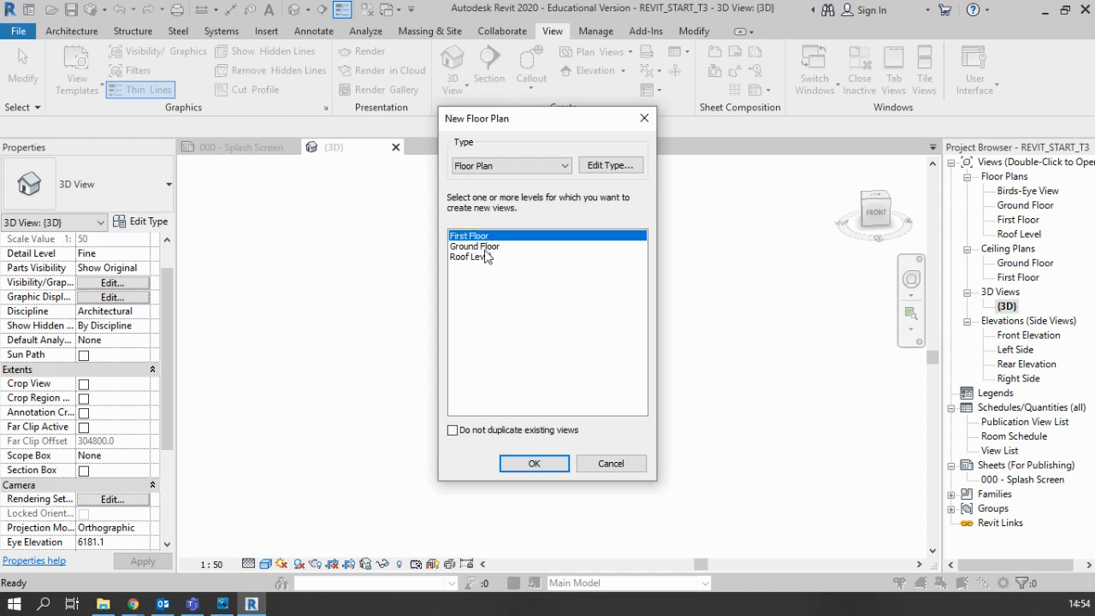
left_click(484, 247)
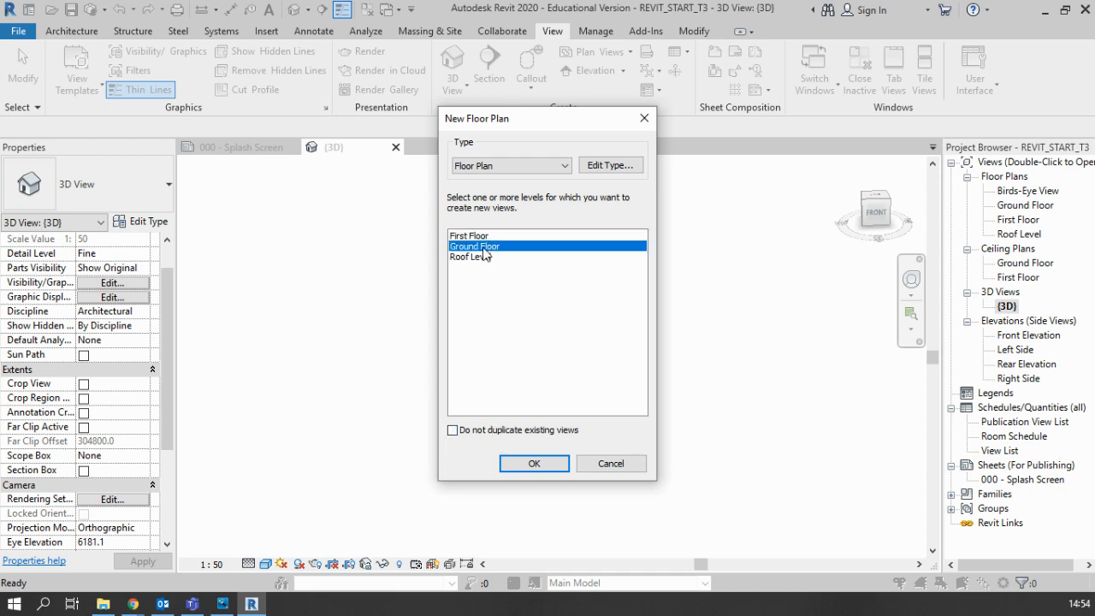
left_click(531, 465)
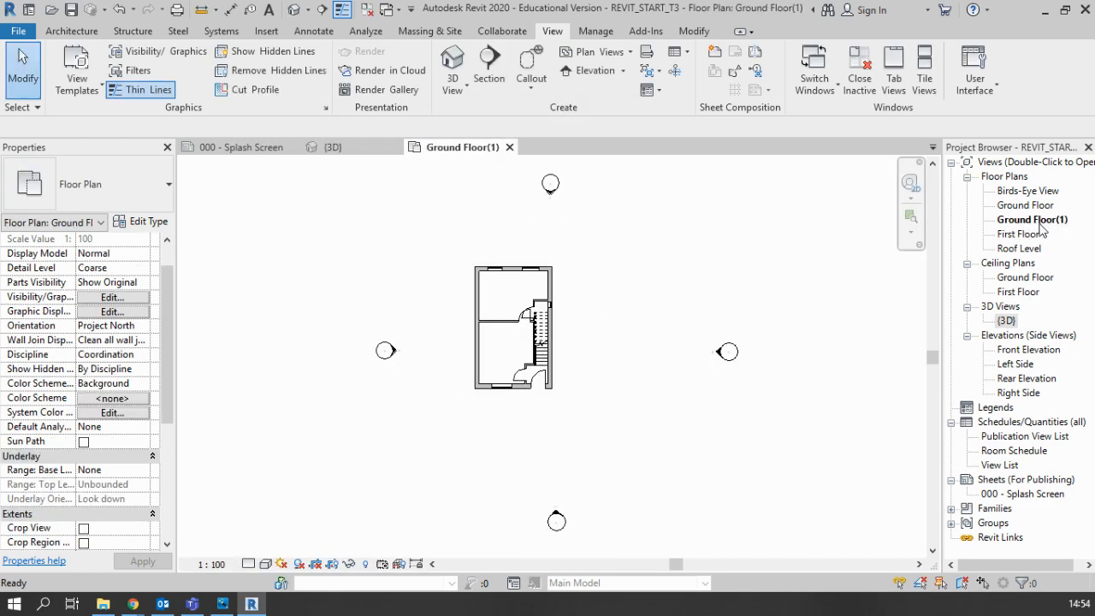
Step: Rename the duplicate Ground Floor plan view as Site Plan
right_click(1036, 220)
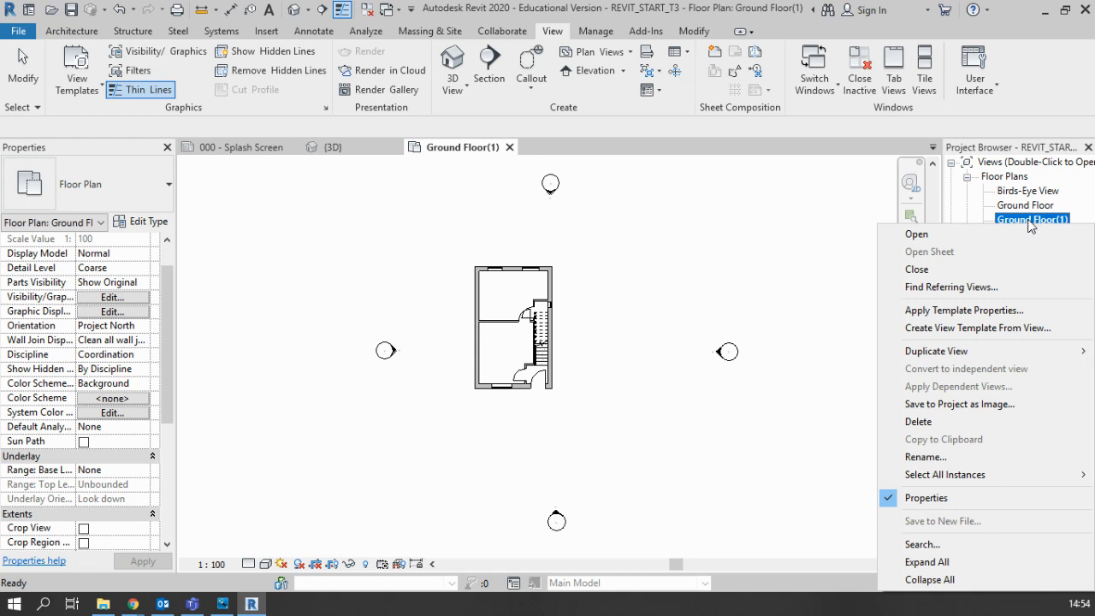
left_click(1060, 219)
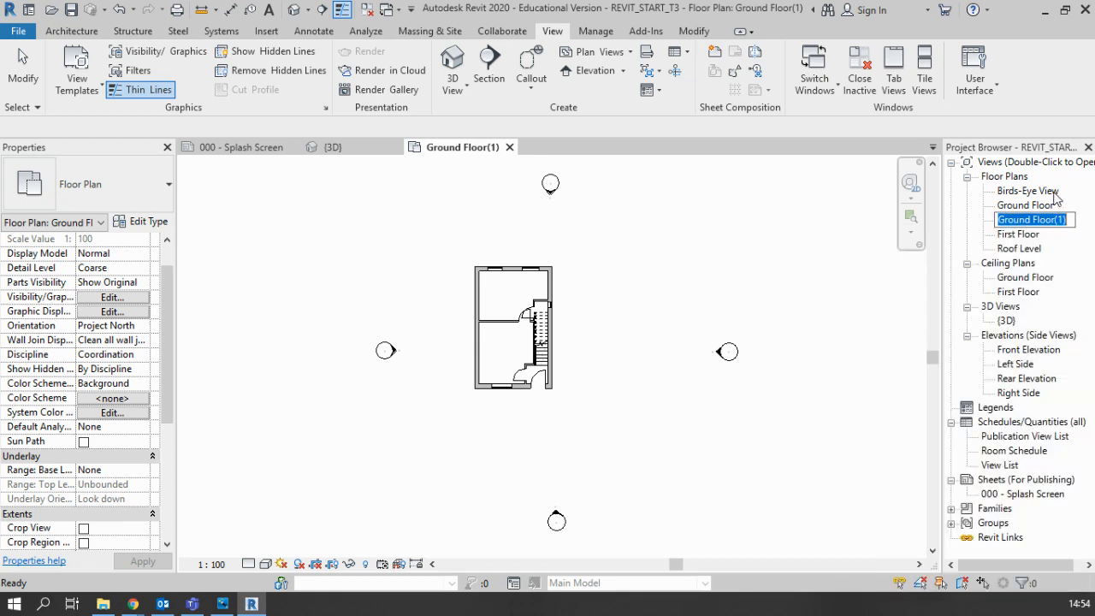
type("Si")
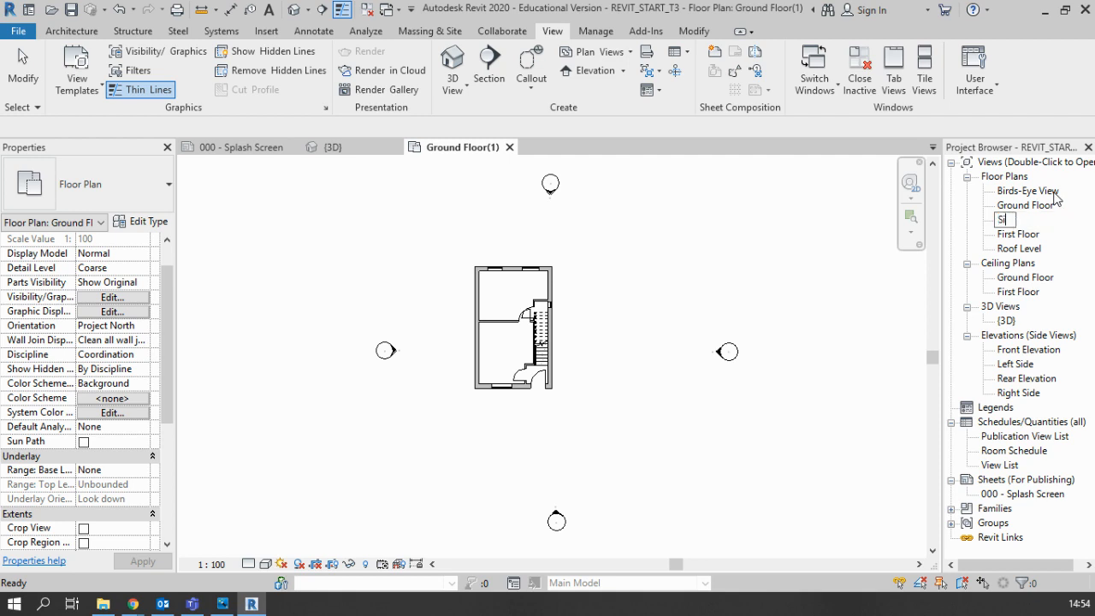
type("te Plan")
key("Return")
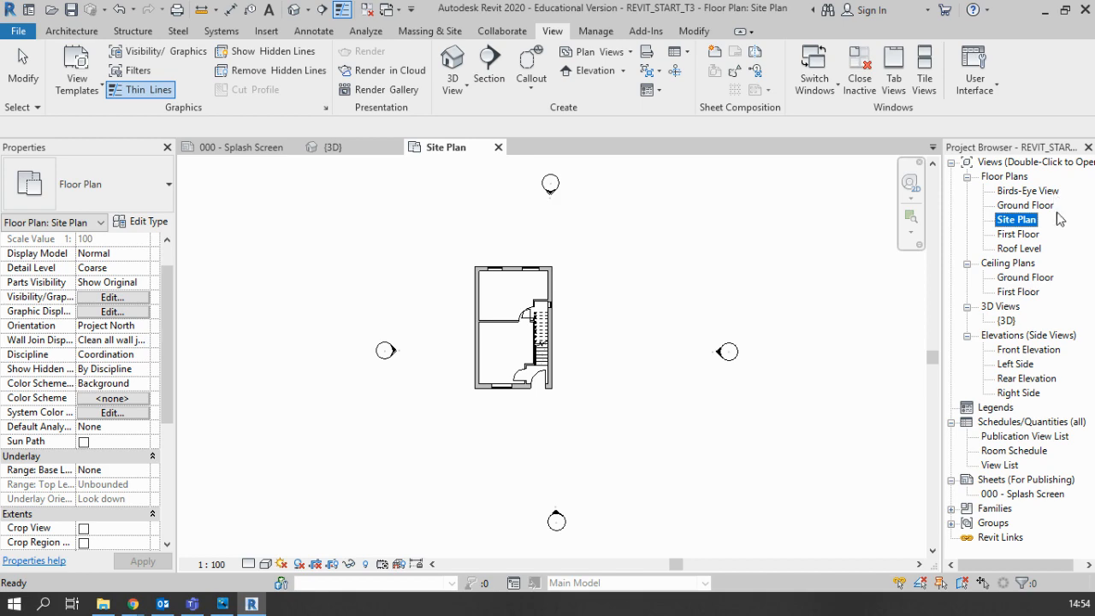
right_click(1035, 224)
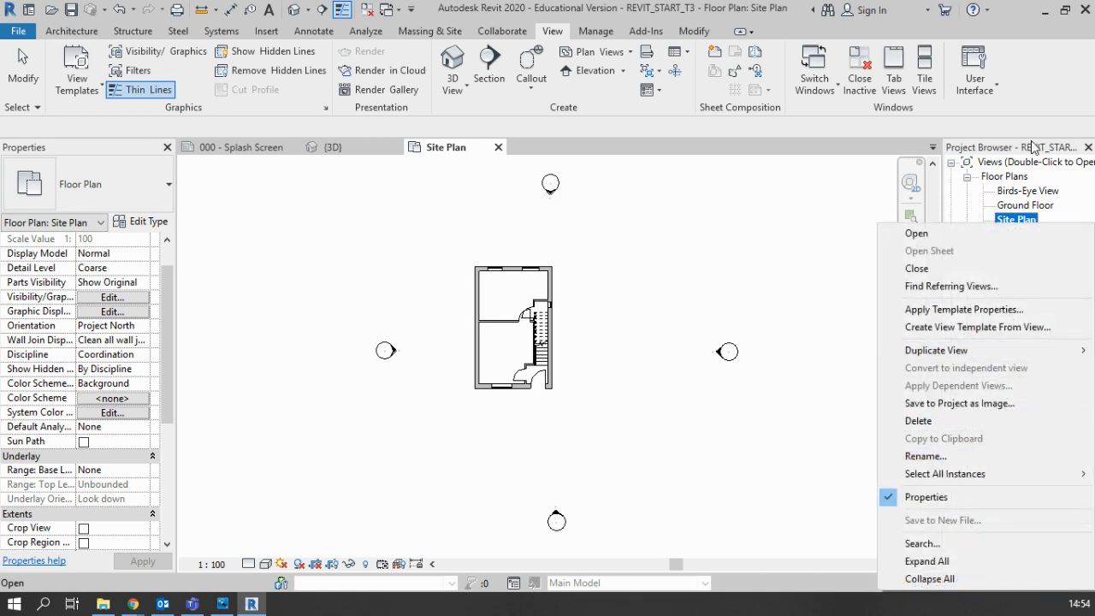
left_click(1018, 221)
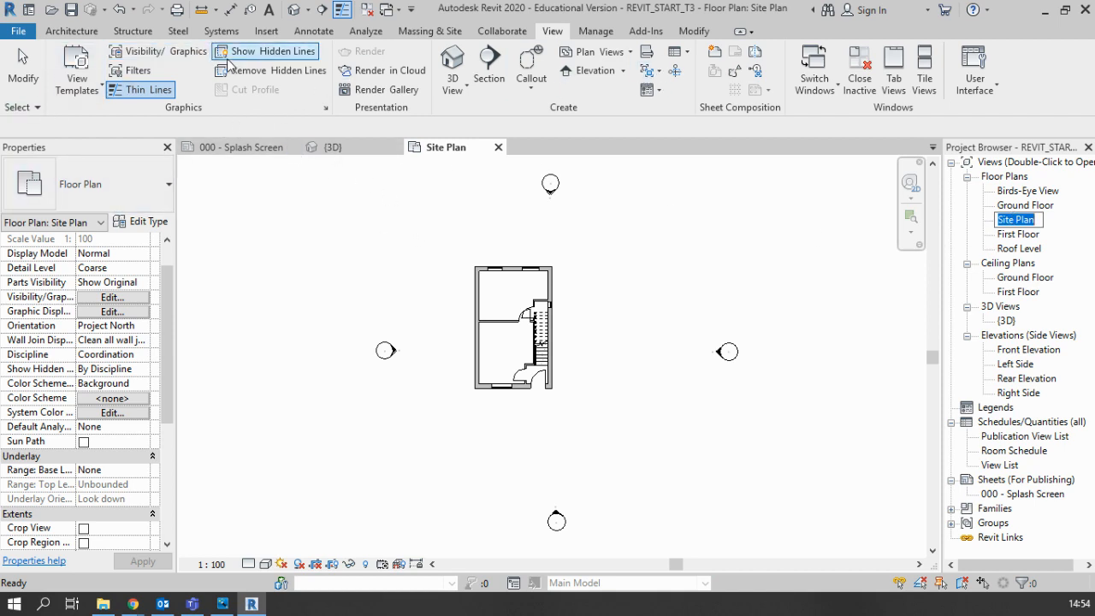
Step: Apply the Site Plan view template, filtered by the Architectural discipline, to the current view
left_click(84, 101)
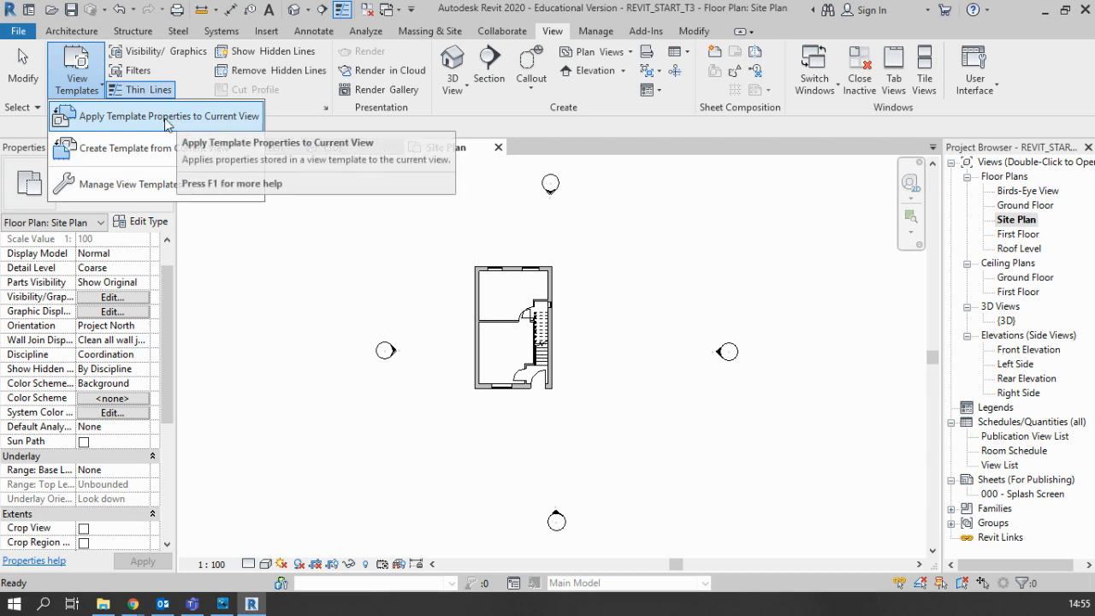
left_click(157, 120)
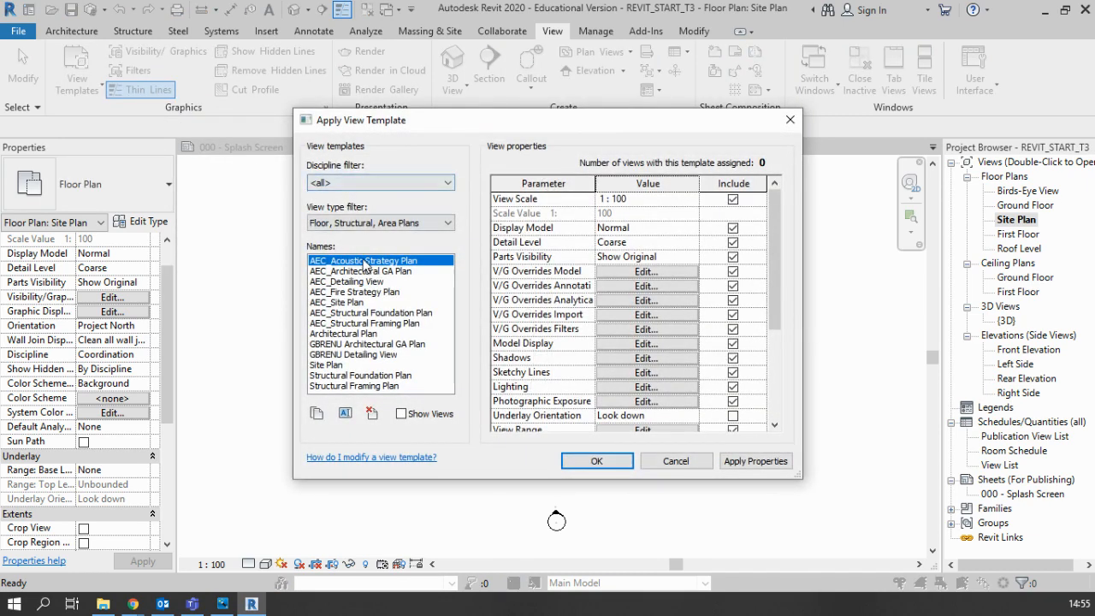
left_click(355, 182)
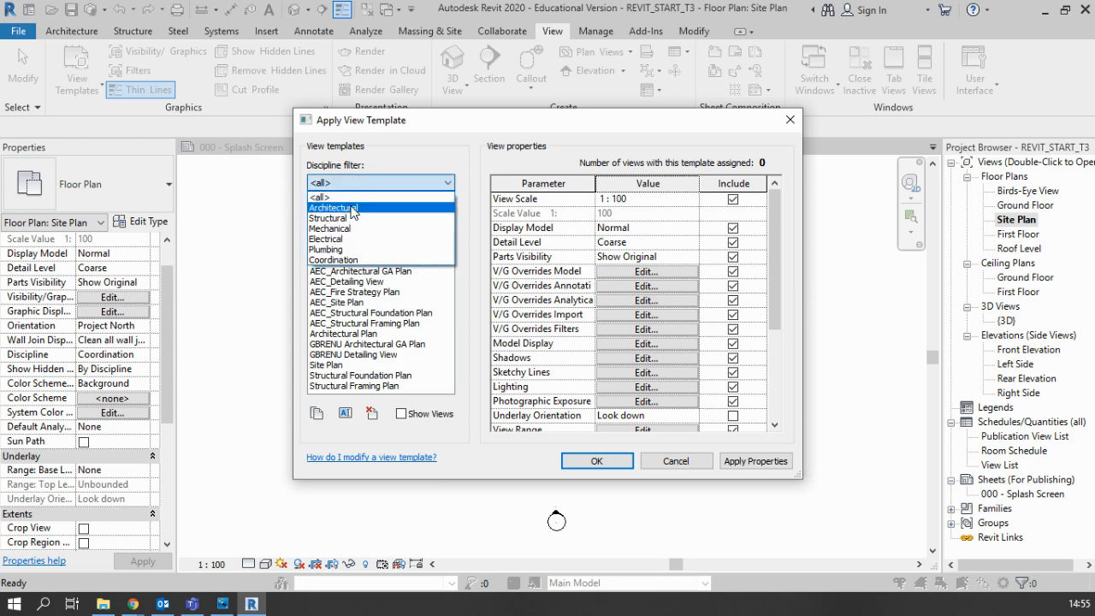
left_click(353, 211)
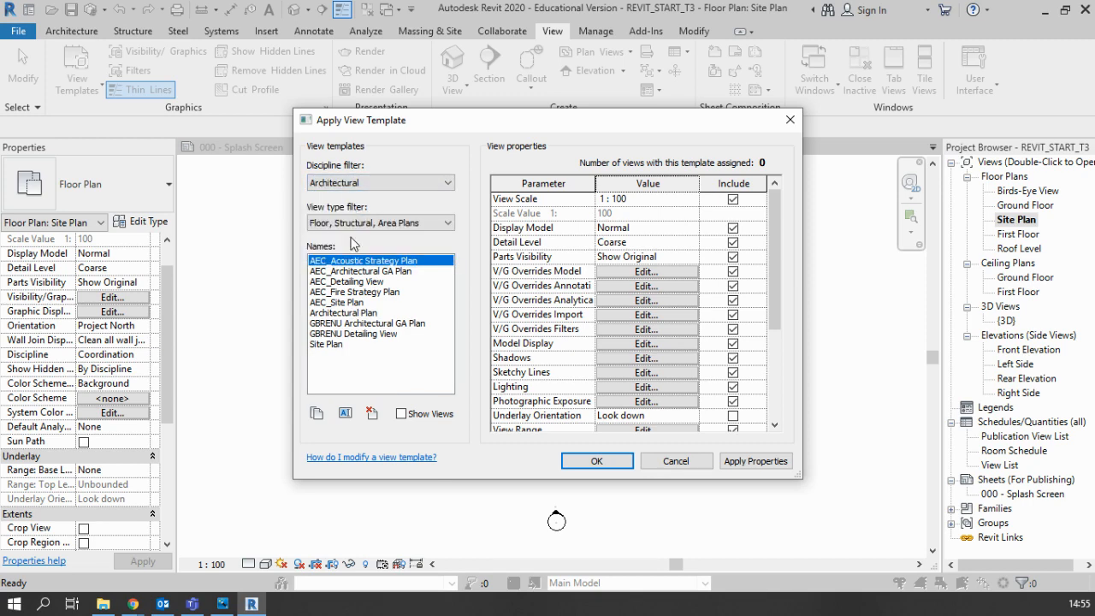
left_click(323, 346)
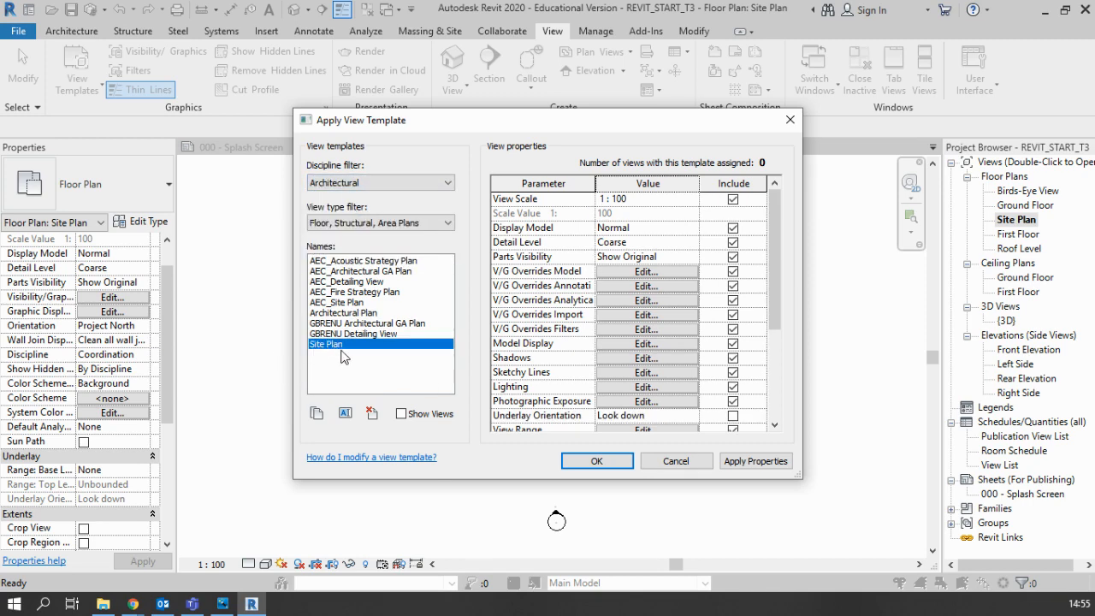
scroll(664, 391, "down", 2)
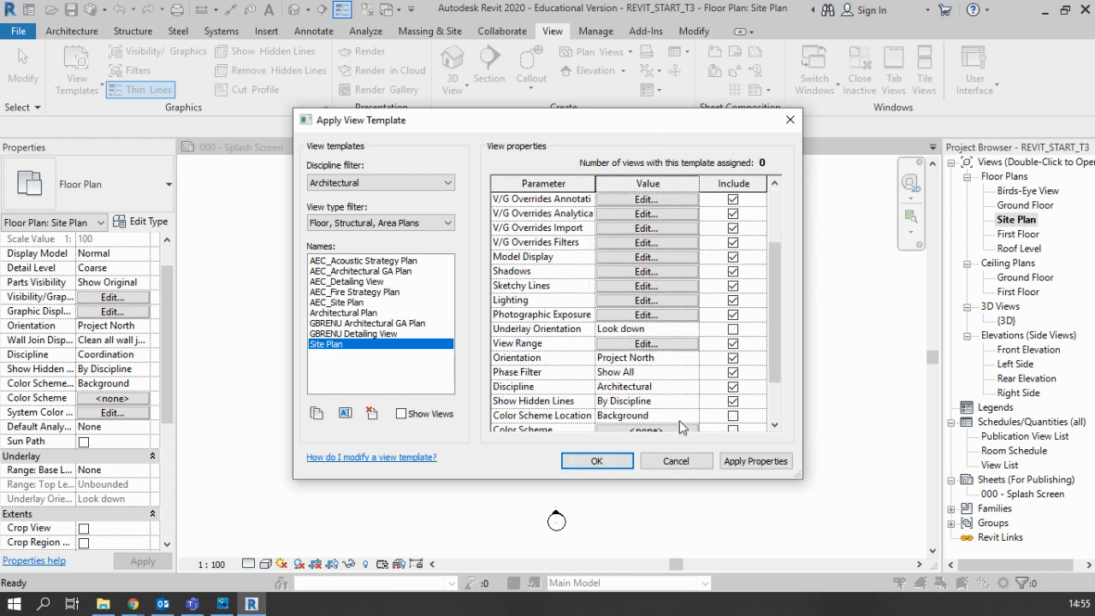
scroll(569, 403, "down", 1)
scroll(569, 400, "down", 1)
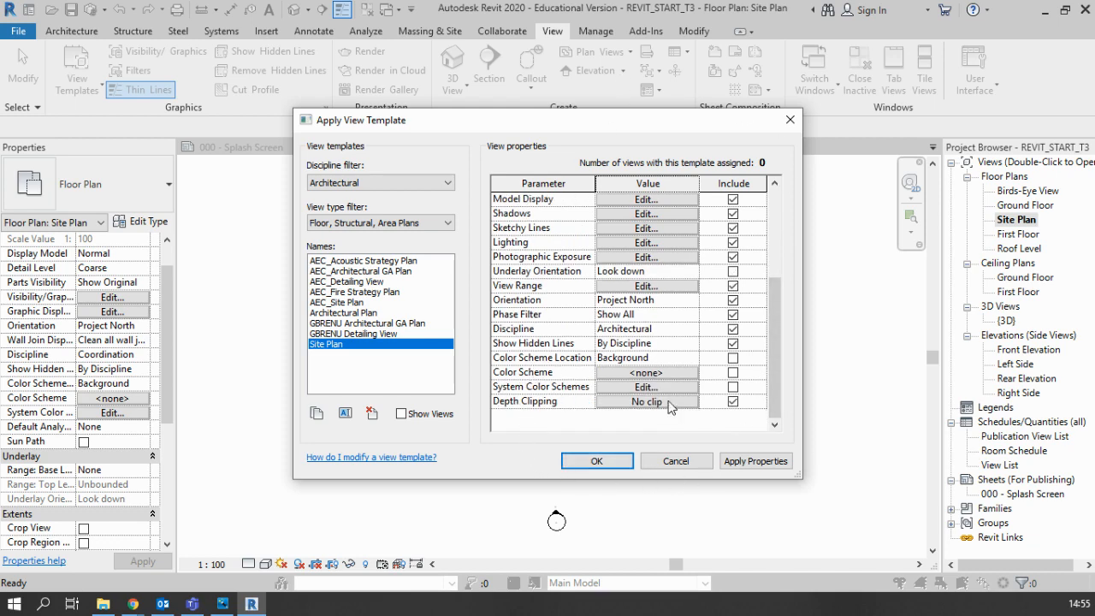
scroll(510, 404, "up", 4)
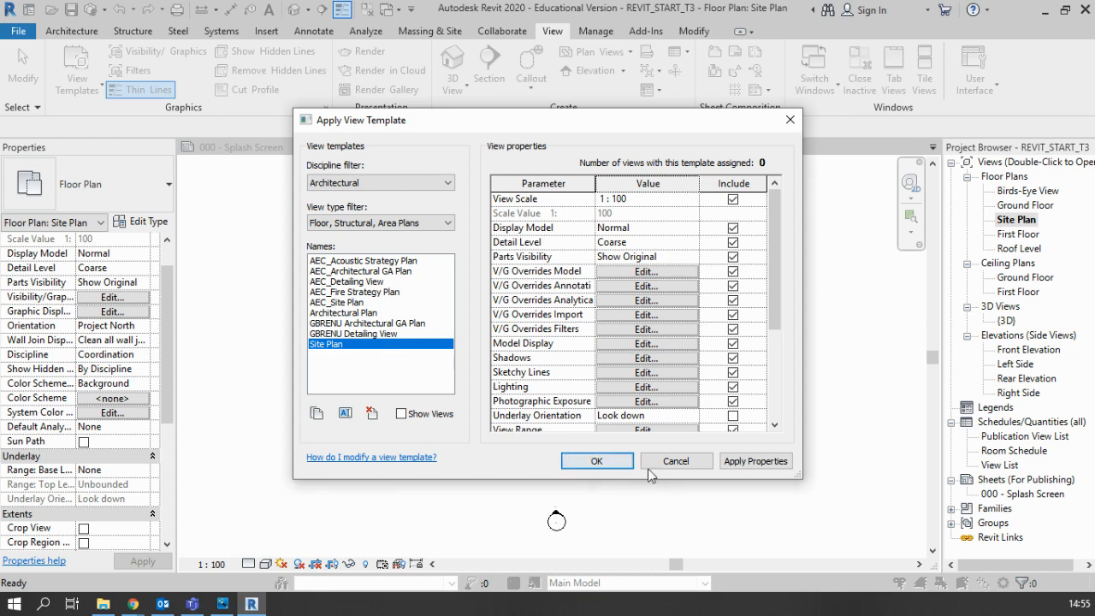
left_click(602, 463)
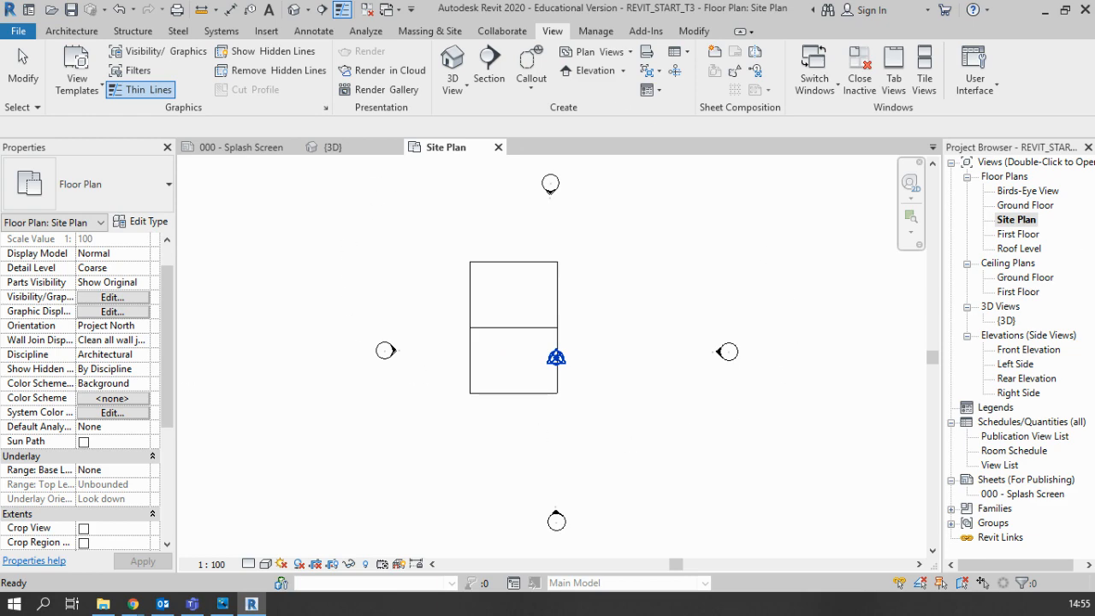
Step: Set the view depth level in the Site Plan's view range to Unlimited
scroll(82, 401, "down", 1)
scroll(82, 401, "down", 2)
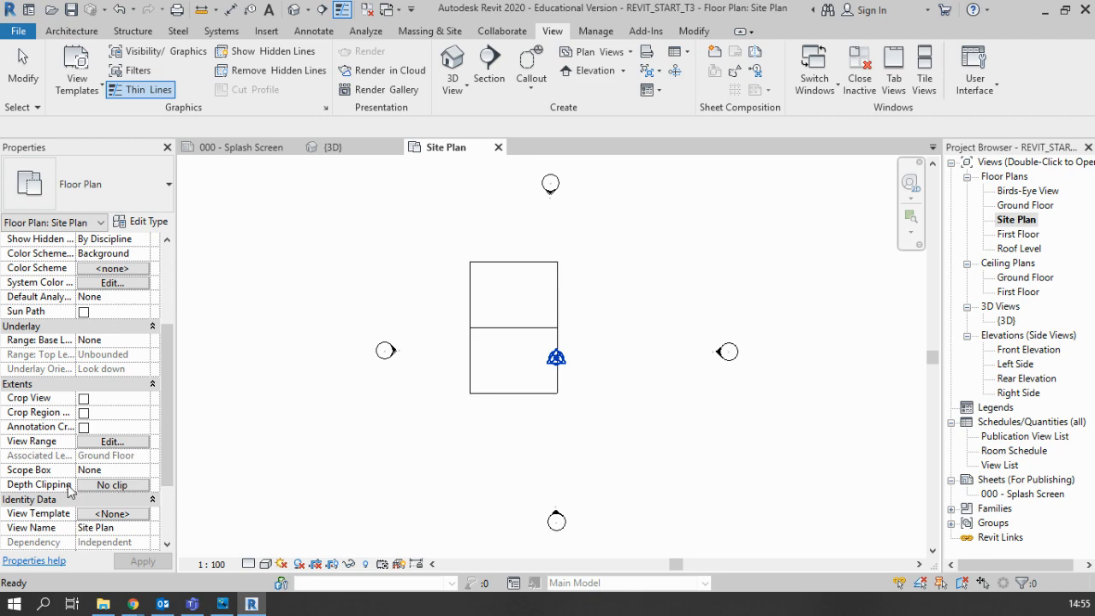
scroll(83, 377, "up", 4)
scroll(83, 377, "down", 4)
scroll(83, 376, "down", 2)
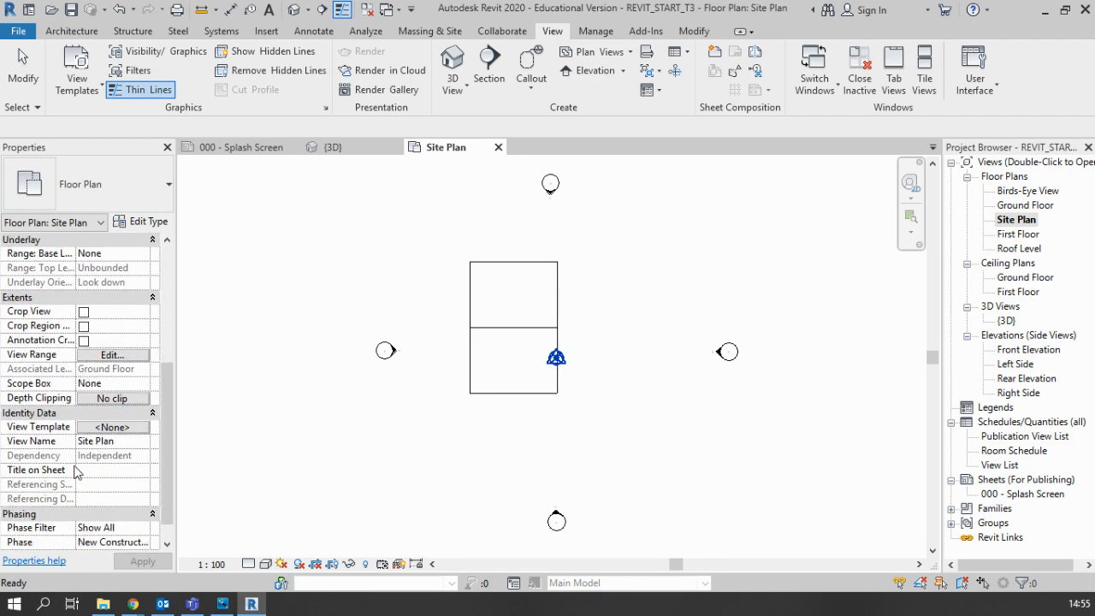
scroll(92, 427, "up", 2)
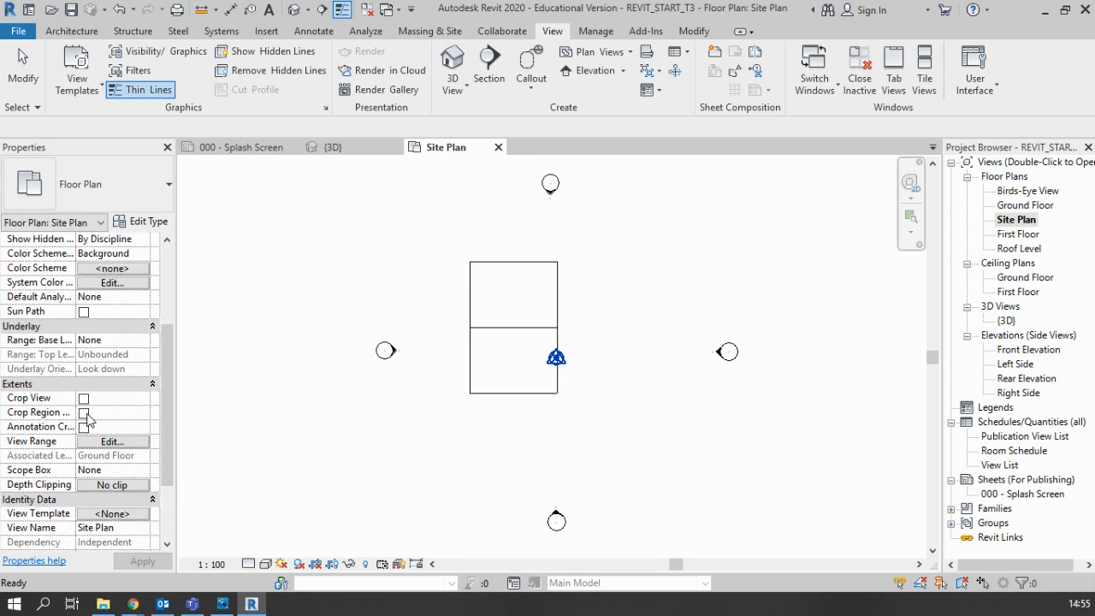
left_click(121, 443)
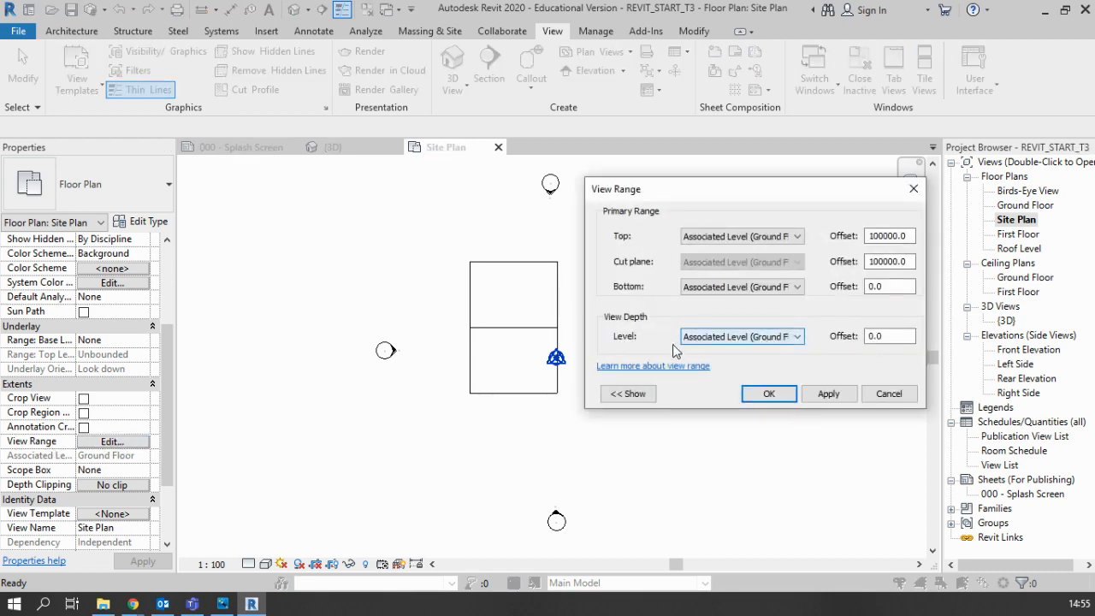
left_click(729, 338)
left_click(709, 375)
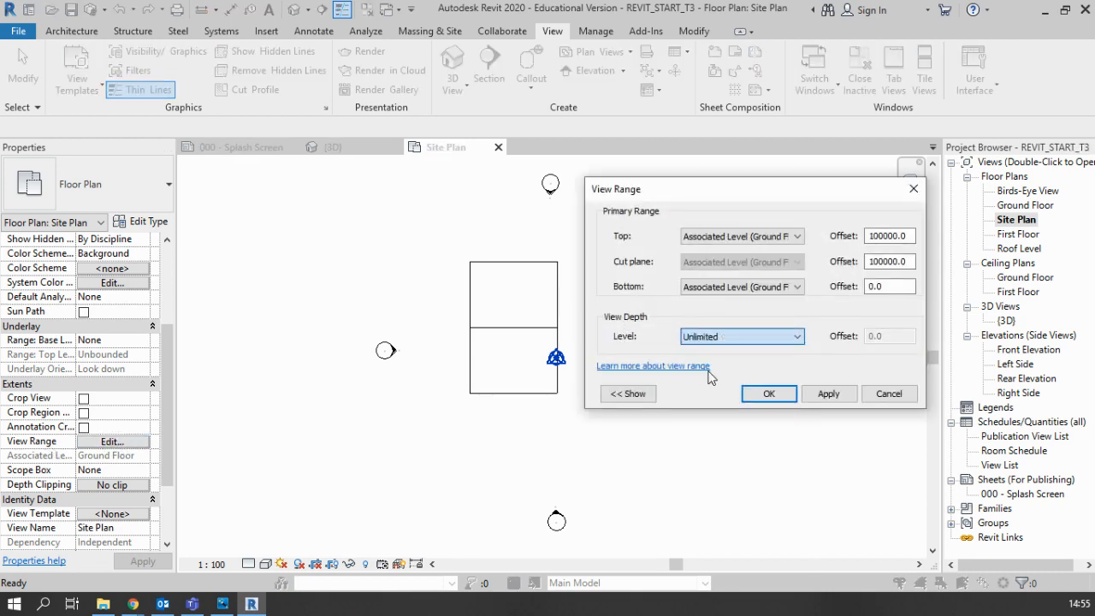
left_click(766, 389)
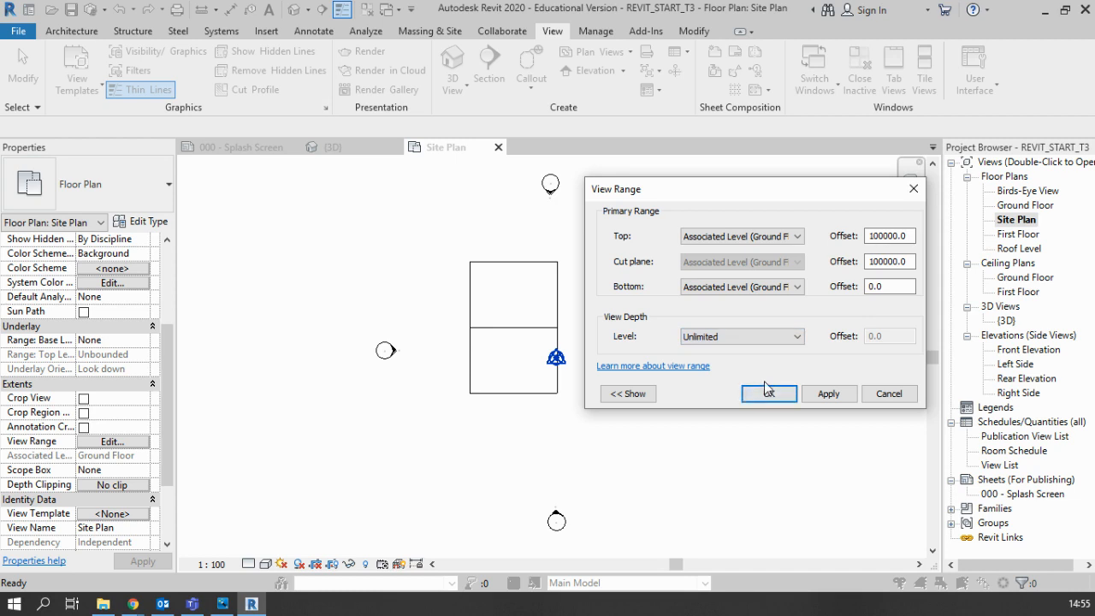
left_click(828, 394)
left_click(770, 395)
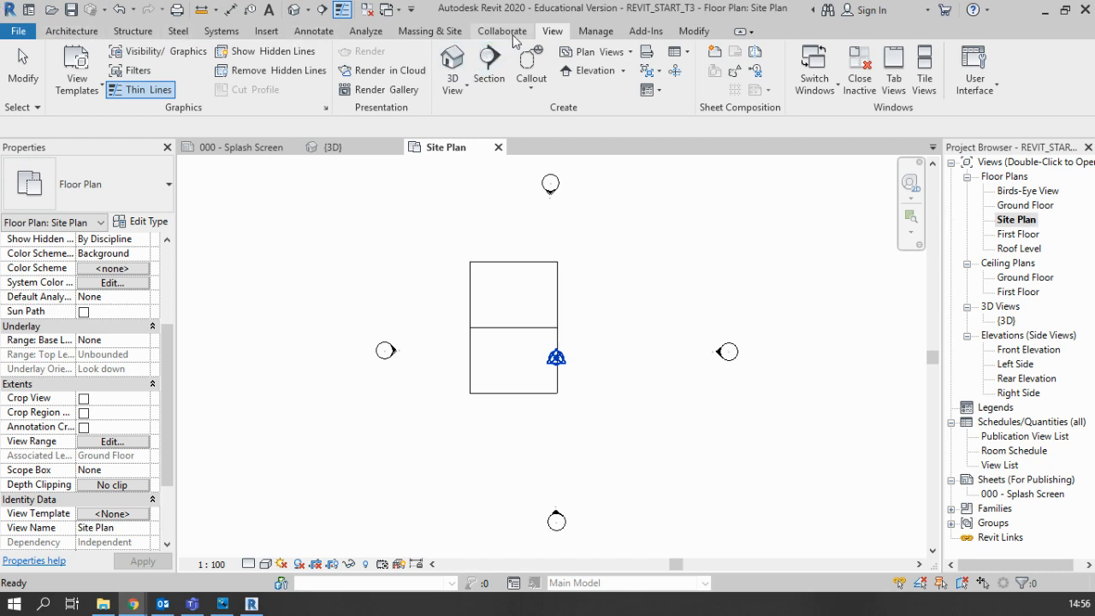
Step: Start a toposurface and place four corner points at absolute elevation 0.0 around the house and elevation markers
left_click(430, 35)
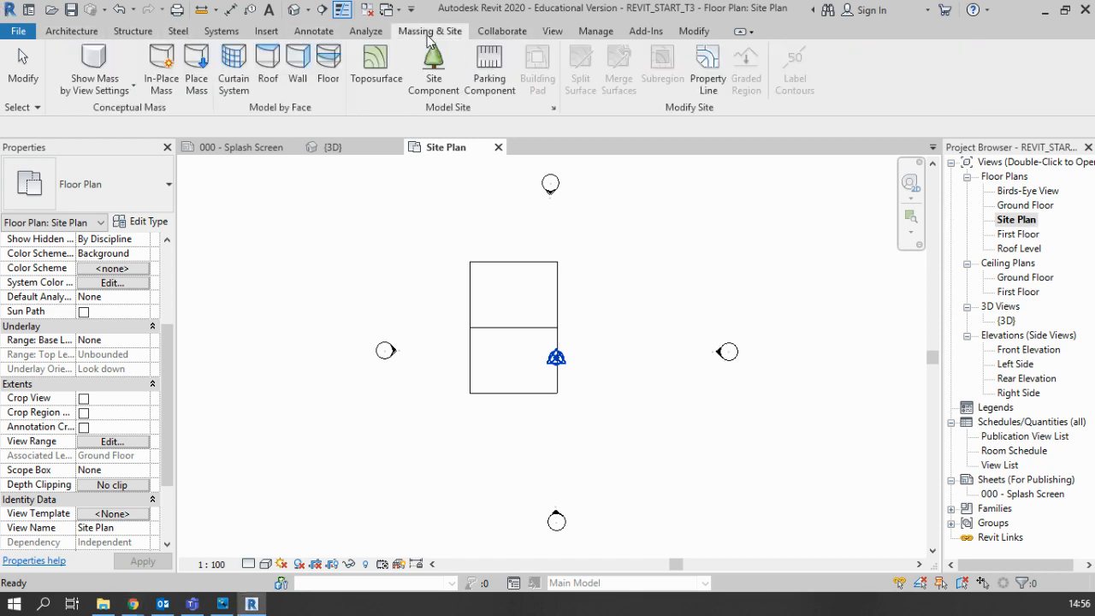
left_click(379, 83)
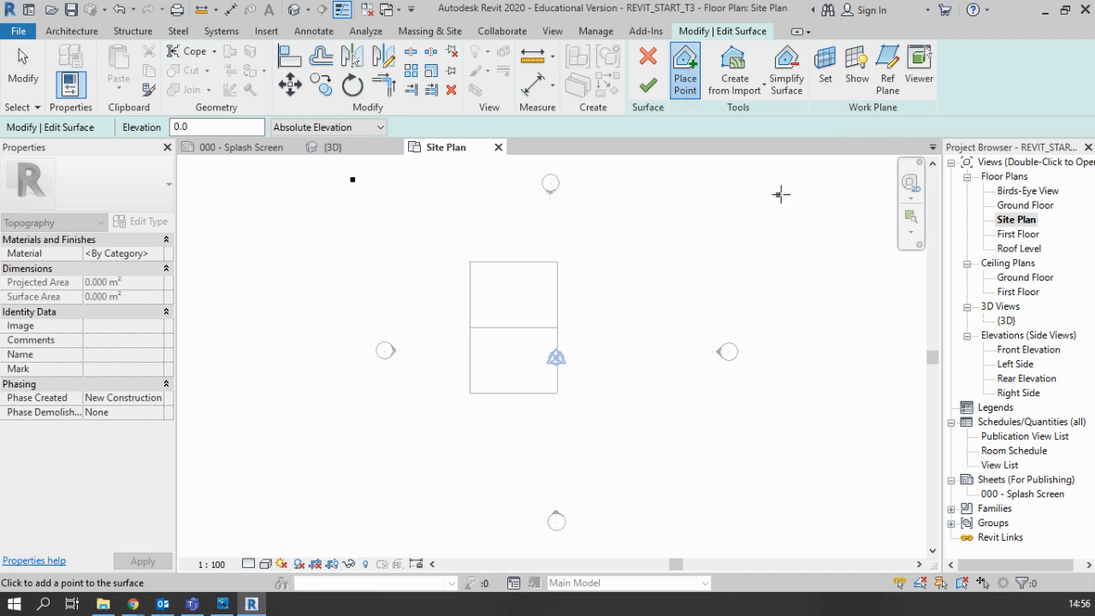
left_click(781, 536)
left_click(296, 542)
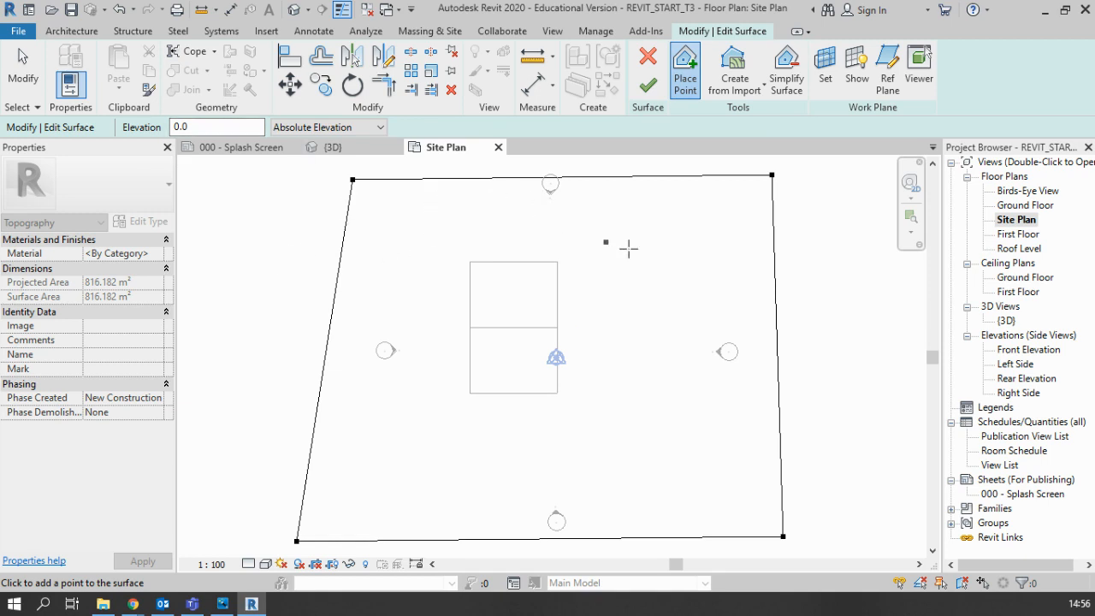
Step: Leave point placement and set the elevation of the surface's rear-right corner point to -500
key("Escape")
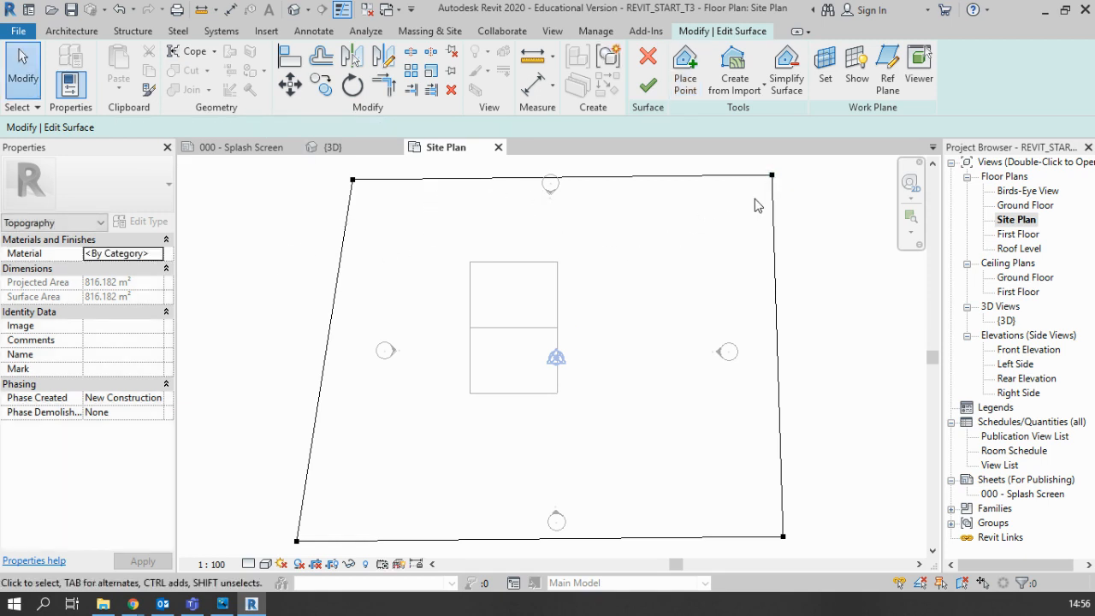
left_click(772, 175)
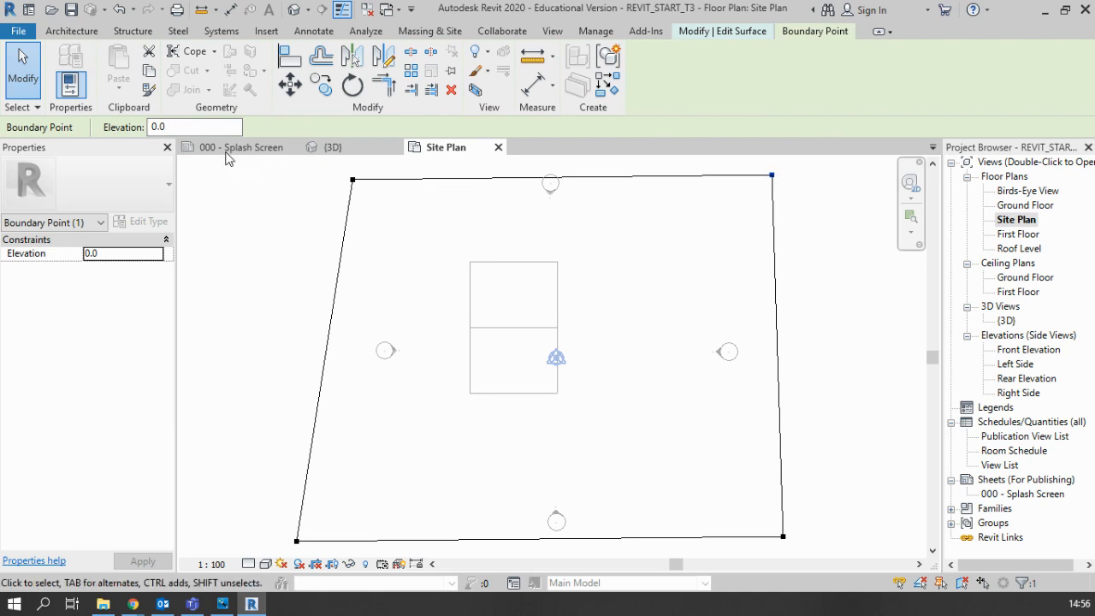
left_click_drag(171, 126, 139, 127)
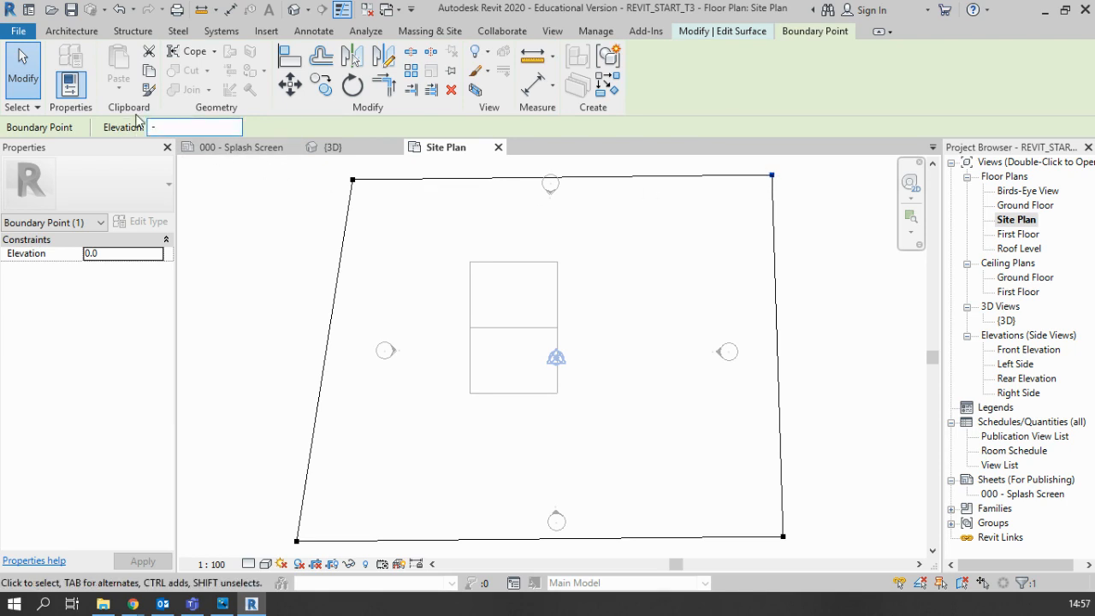
key("Return")
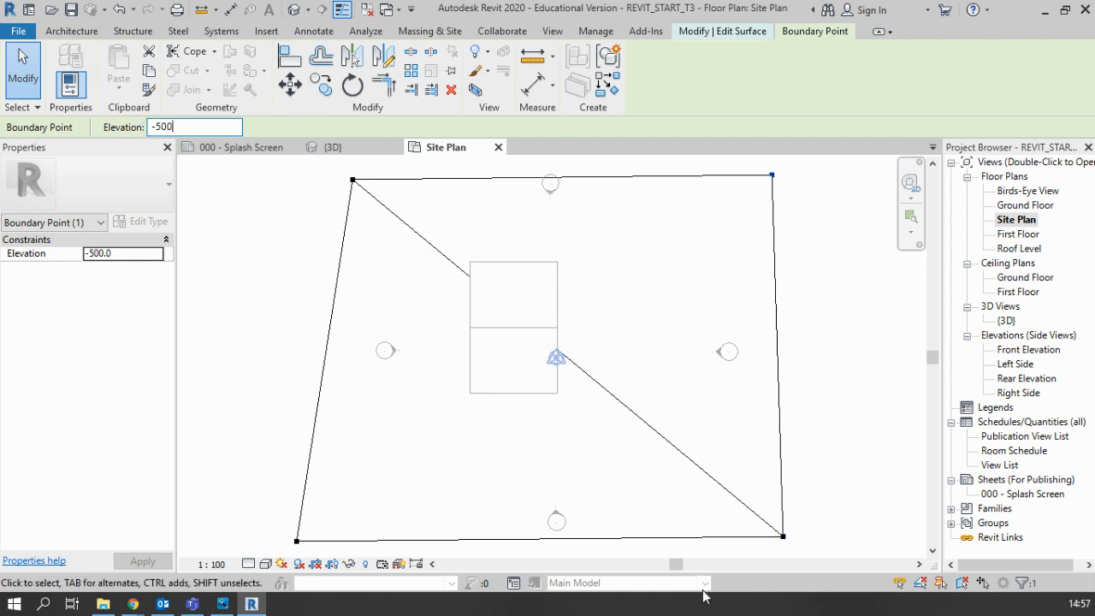
Step: Set the front-right corner point's elevation to -200 and check the slope of the surface in the 3D view
left_click(783, 536)
left_click(158, 126)
type("-200")
key("Return")
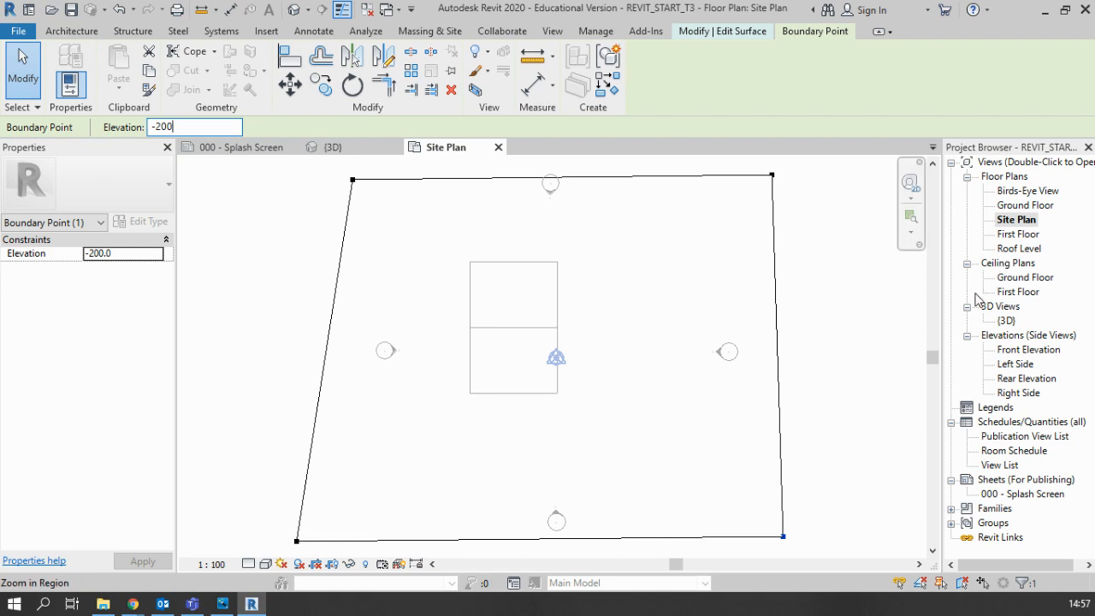
double_click(1007, 321)
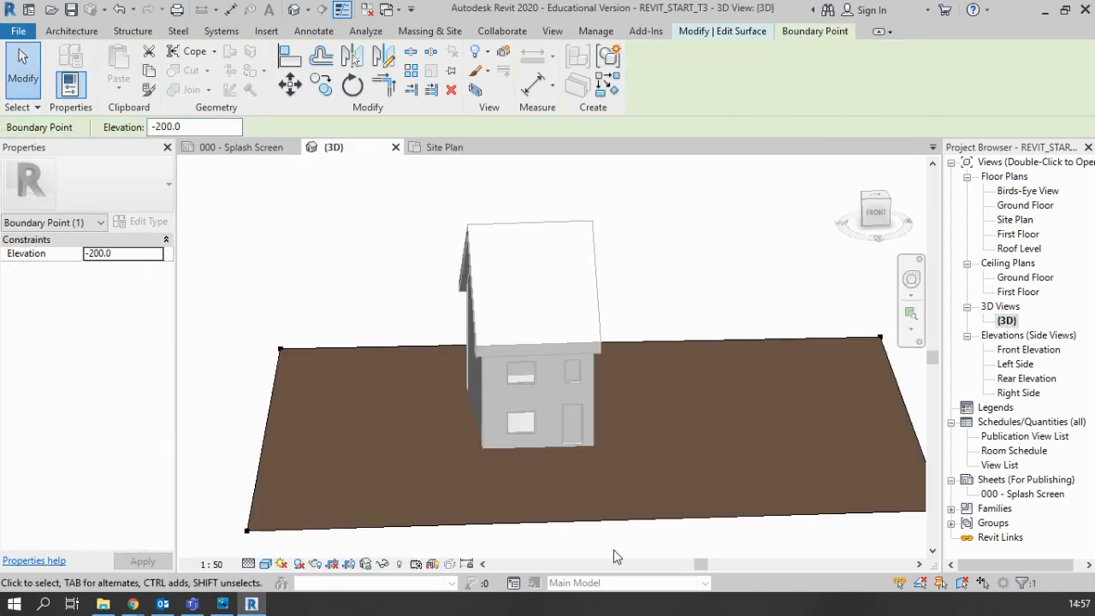
middle_click_drag(618, 543, 608, 475, "shift")
scroll(687, 473, "down", 3)
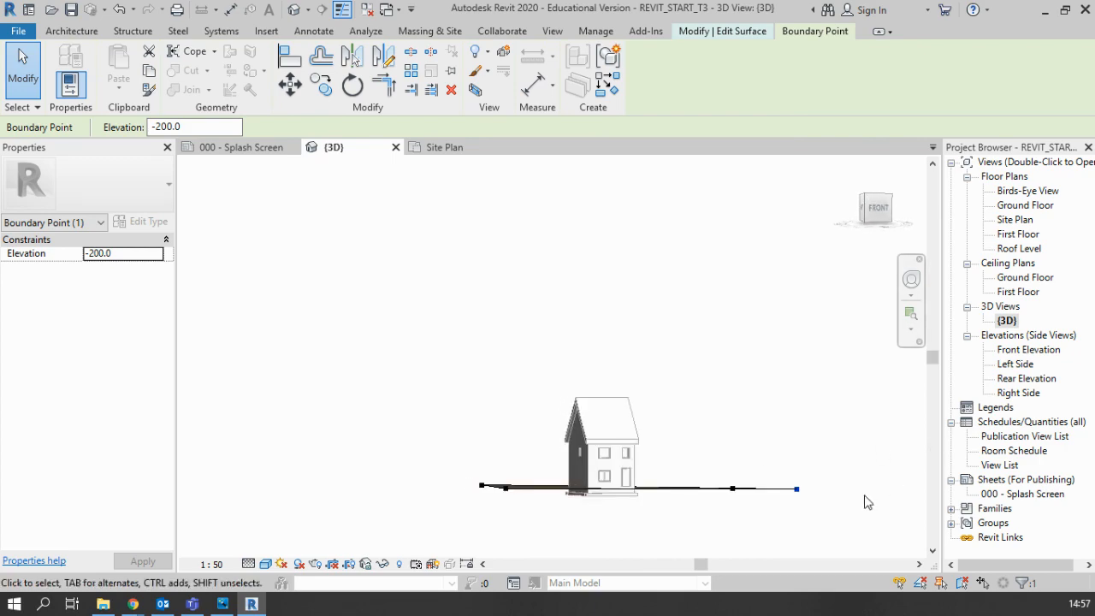
Step: In the Site Plan view, set the rear-right corner point's elevation to -3000
double_click(1016, 219)
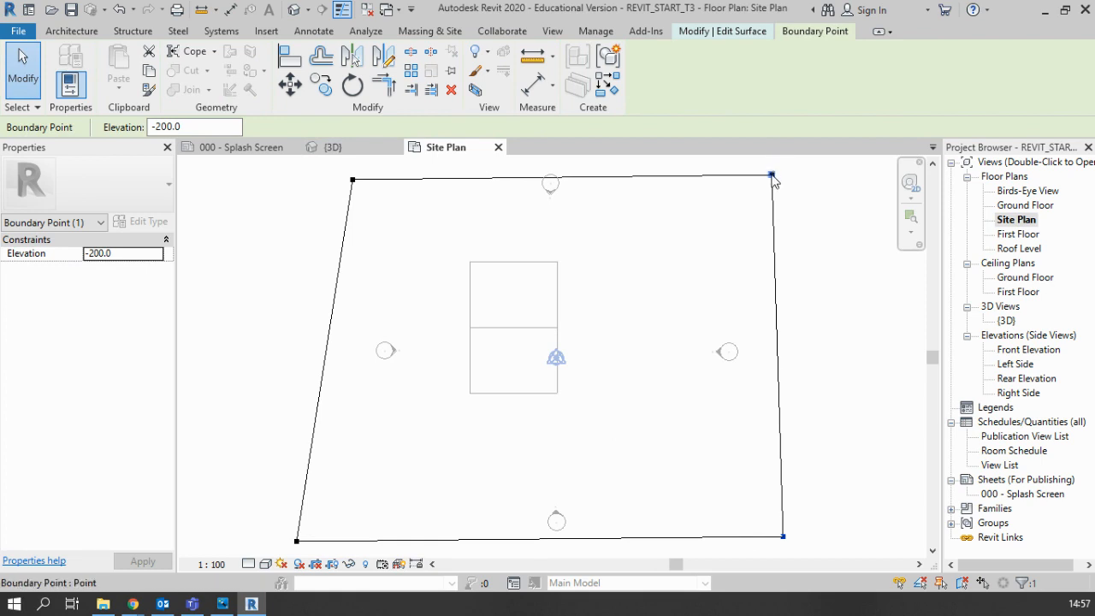
left_click(772, 176)
left_click_drag(206, 126, 112, 128)
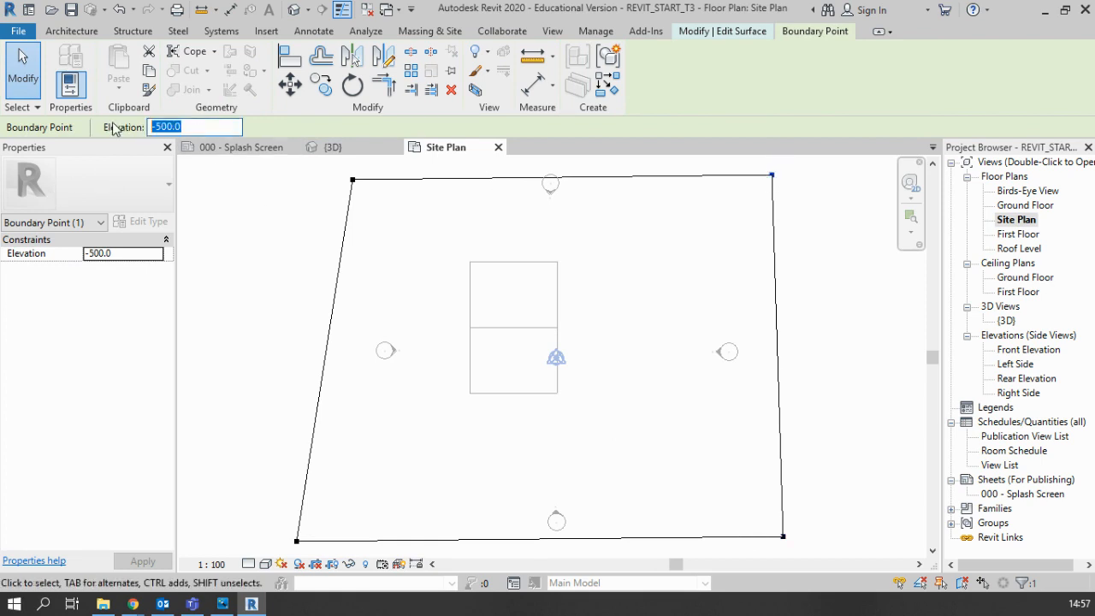
type("-")
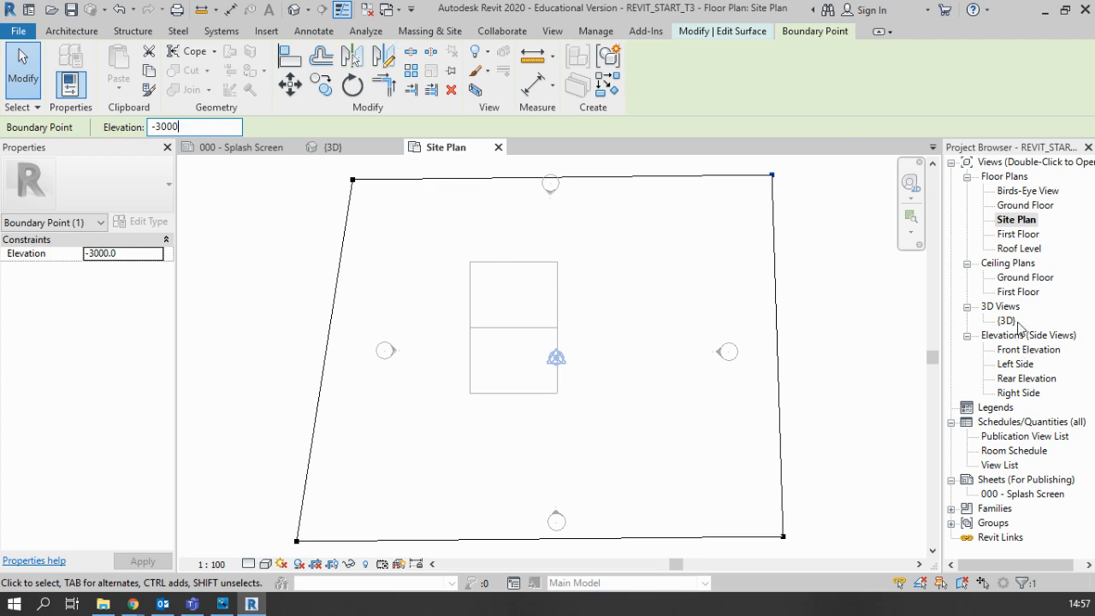
left_click(875, 335)
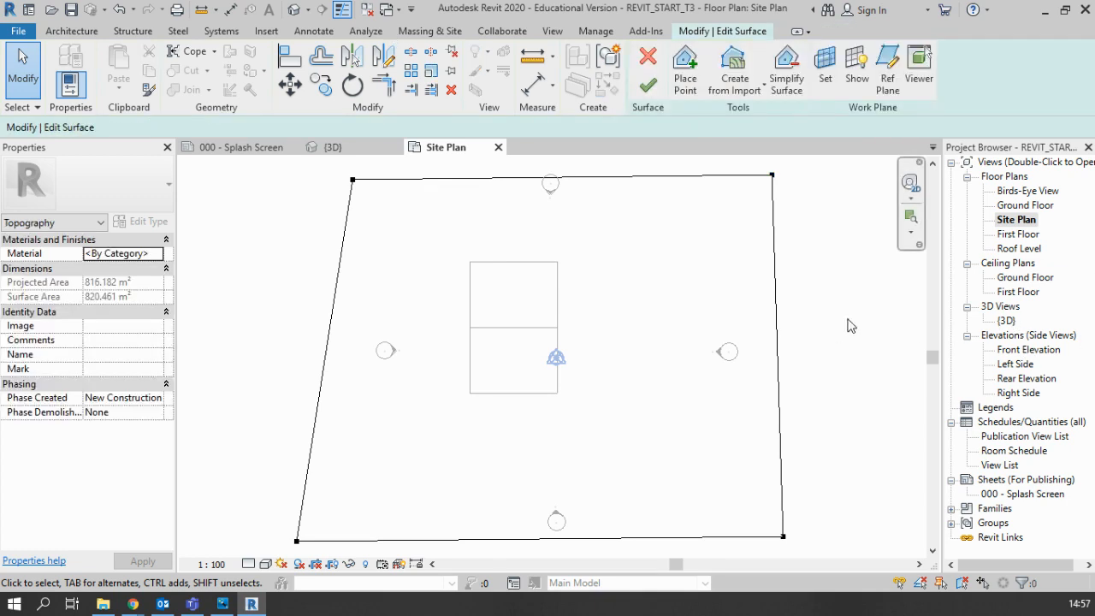
left_click(773, 175)
key("Escape")
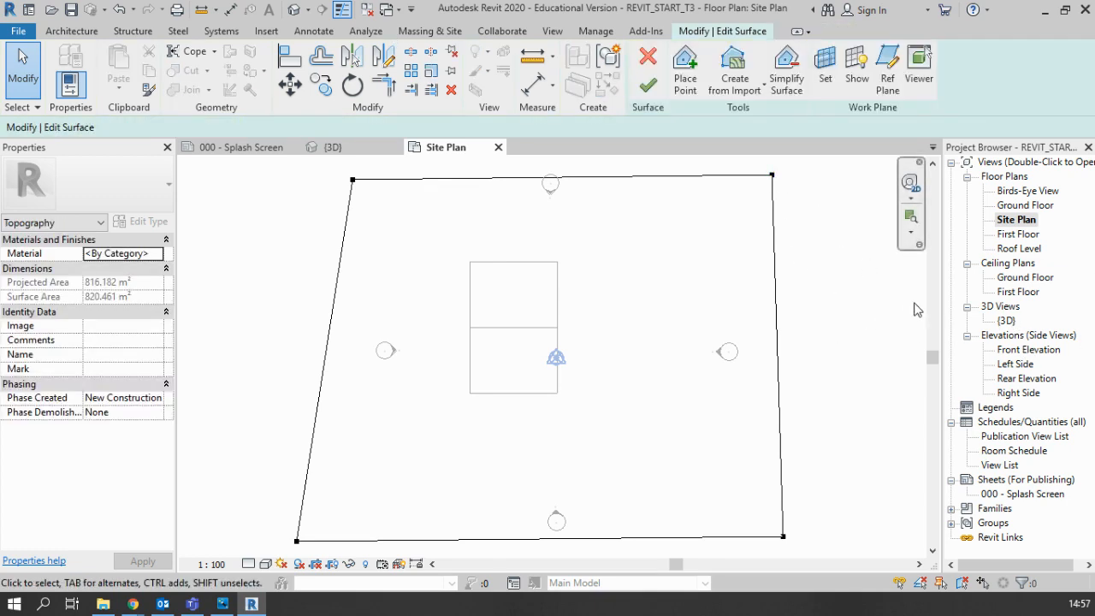
Step: Examine the surface in the 3D view and set the rear-right corner point's elevation to 0.0
double_click(1006, 321)
middle_click_drag(761, 520, 690, 540, "shift")
middle_click_drag(868, 501, 830, 466, "shift")
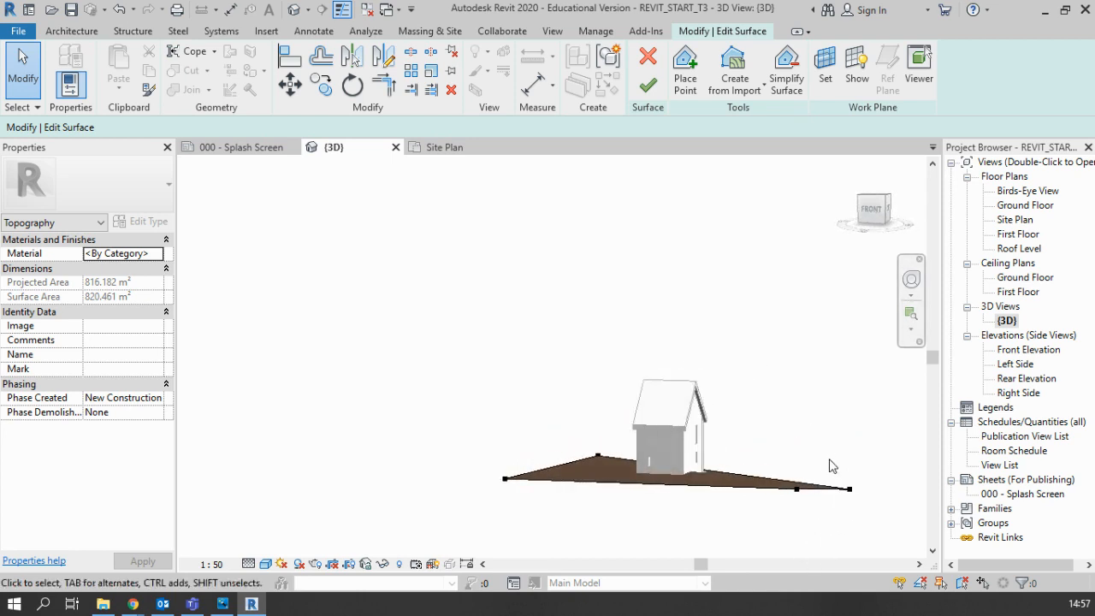
middle_click_drag(494, 511, 557, 511, "shift")
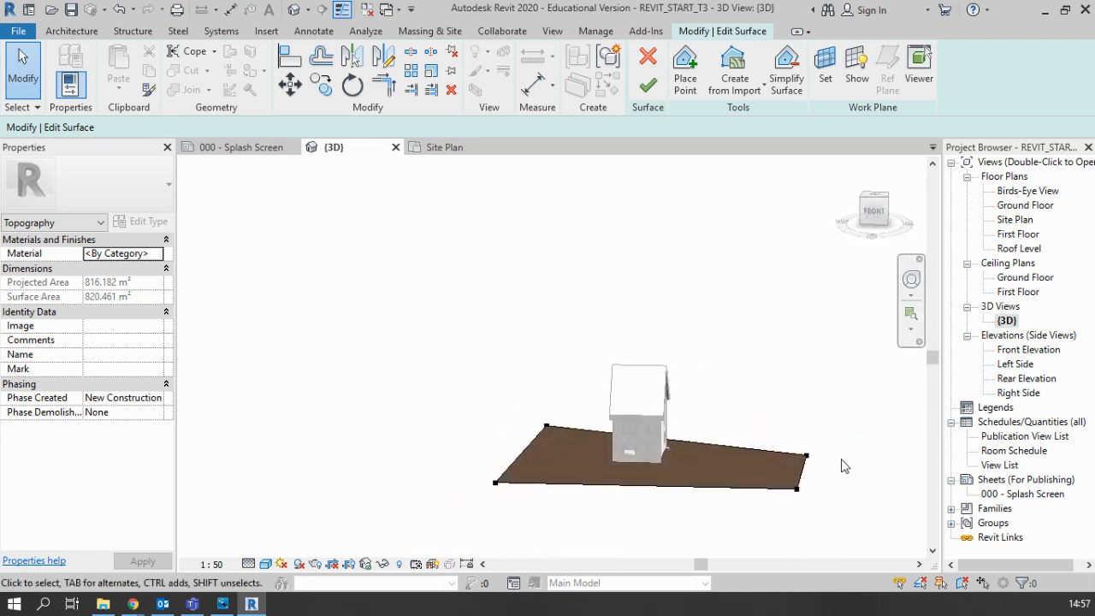
middle_click_drag(844, 459, 796, 488, "shift")
left_click(921, 433)
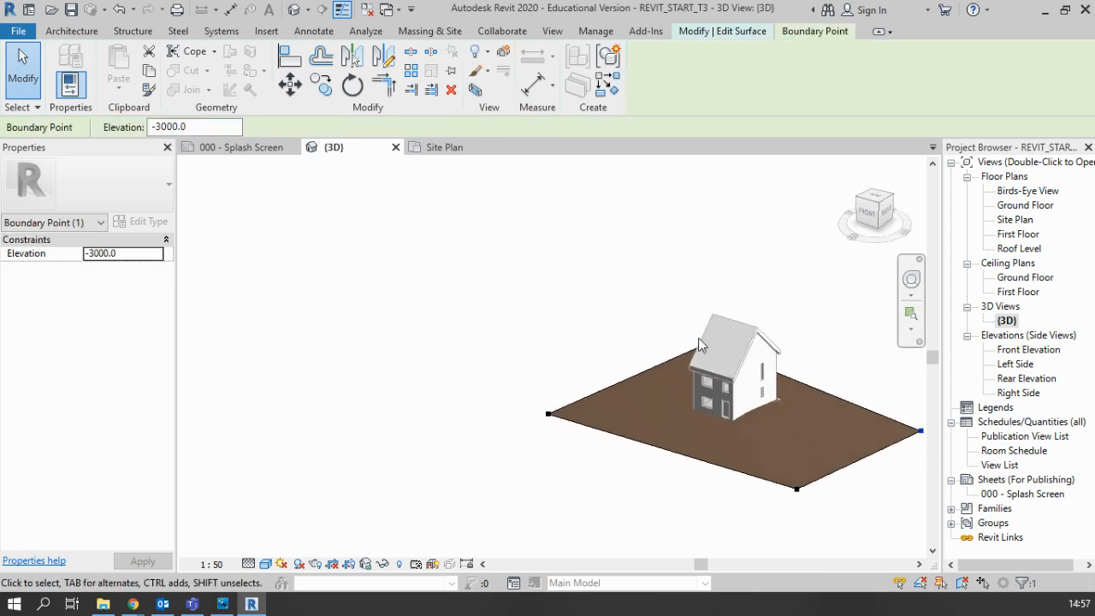
left_click(129, 256)
type("0.0")
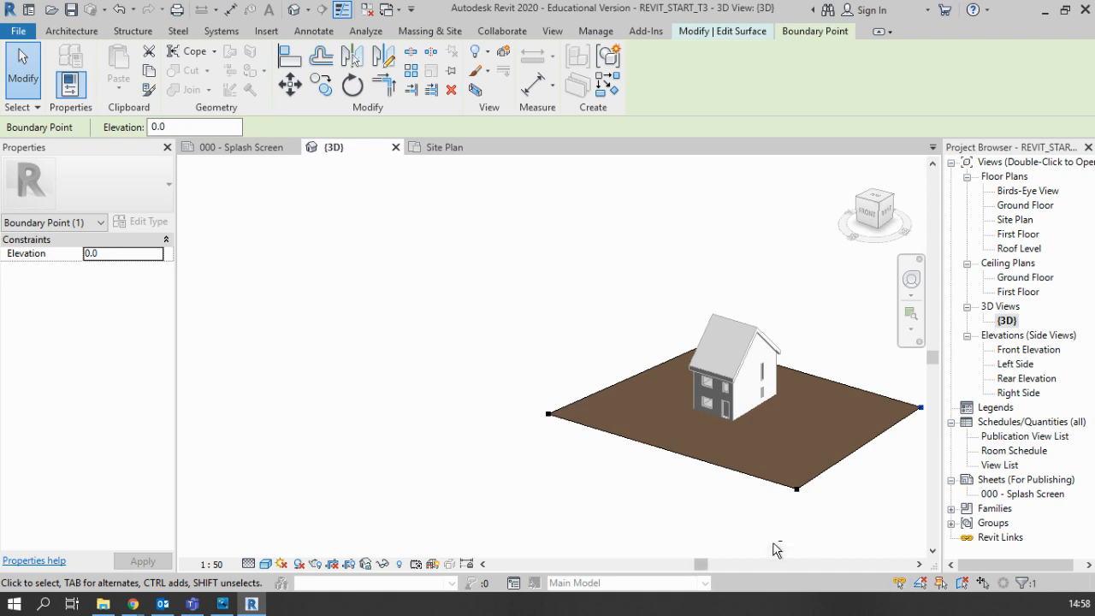
Step: Finish editing the toposurface around the house
middle_click_drag(760, 526, 819, 444, "shift")
scroll(873, 418, "up", 3)
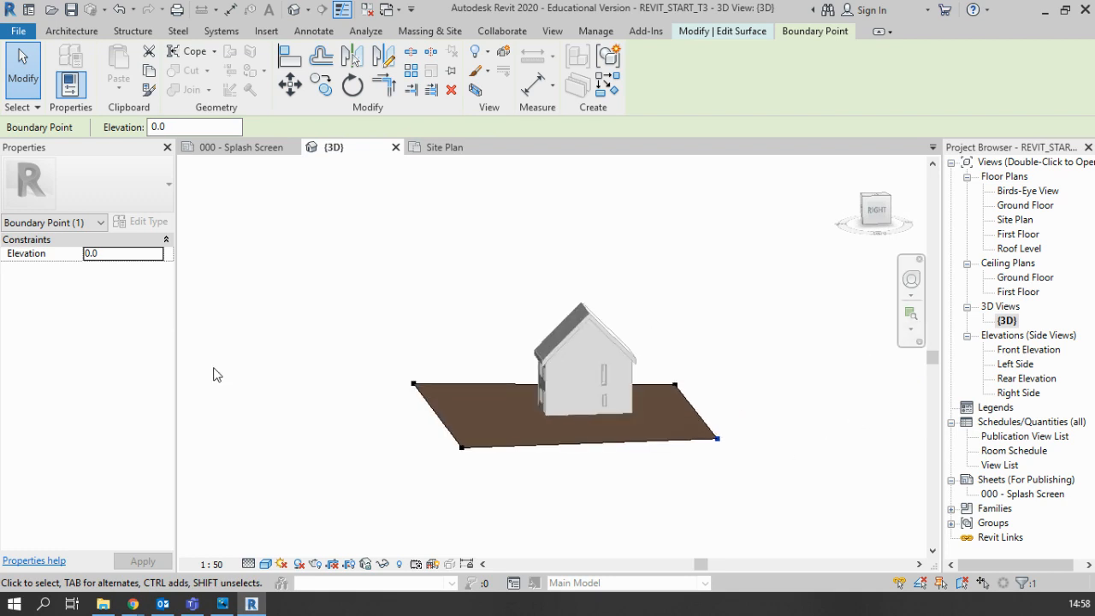
left_click(695, 33)
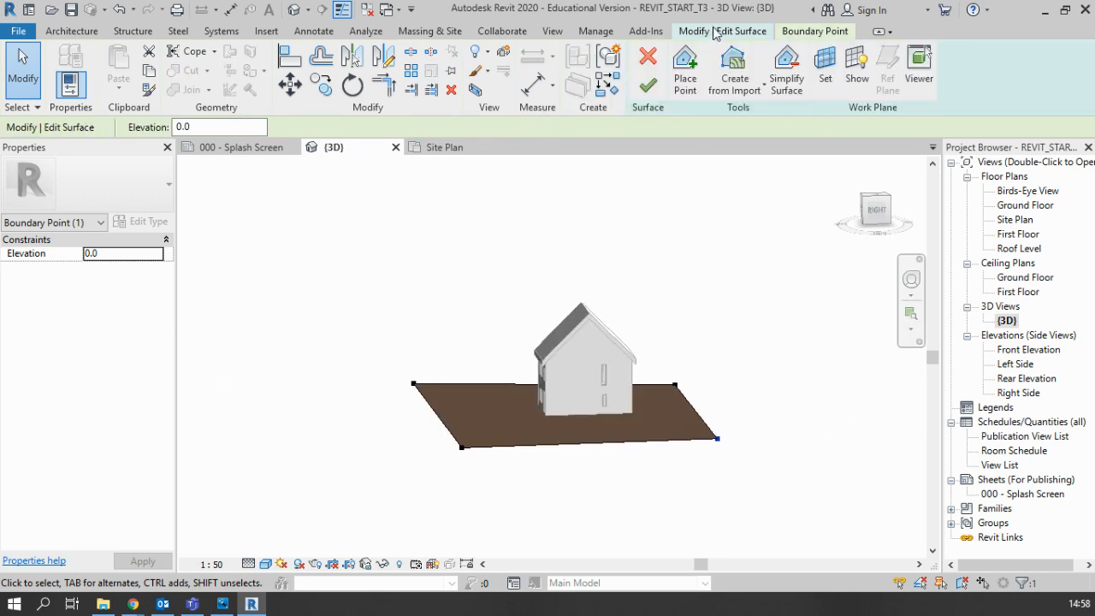
left_click(649, 86)
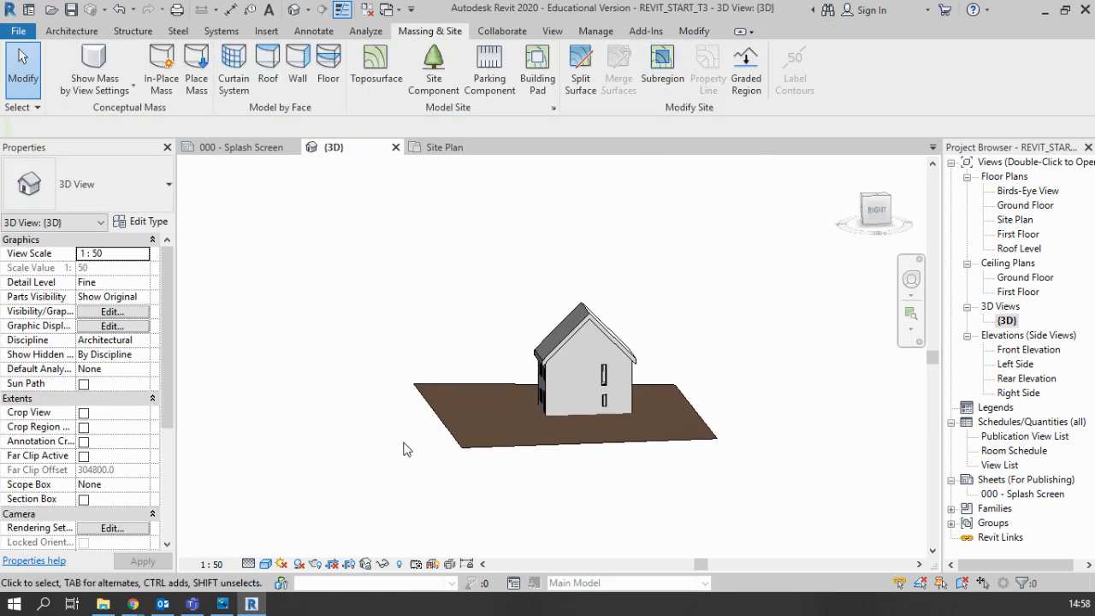
Step: Assign the Site - Grass material to the toposurface around the house
middle_click_drag(406, 449, 541, 421, "shift")
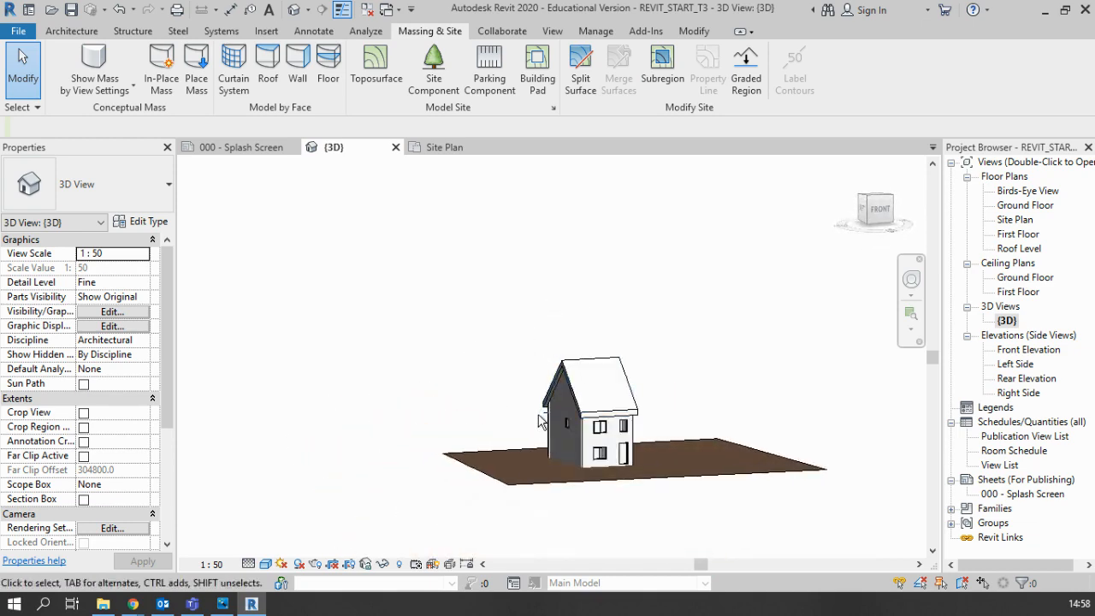
middle_click_drag(462, 441, 512, 526, "shift")
left_click(514, 531)
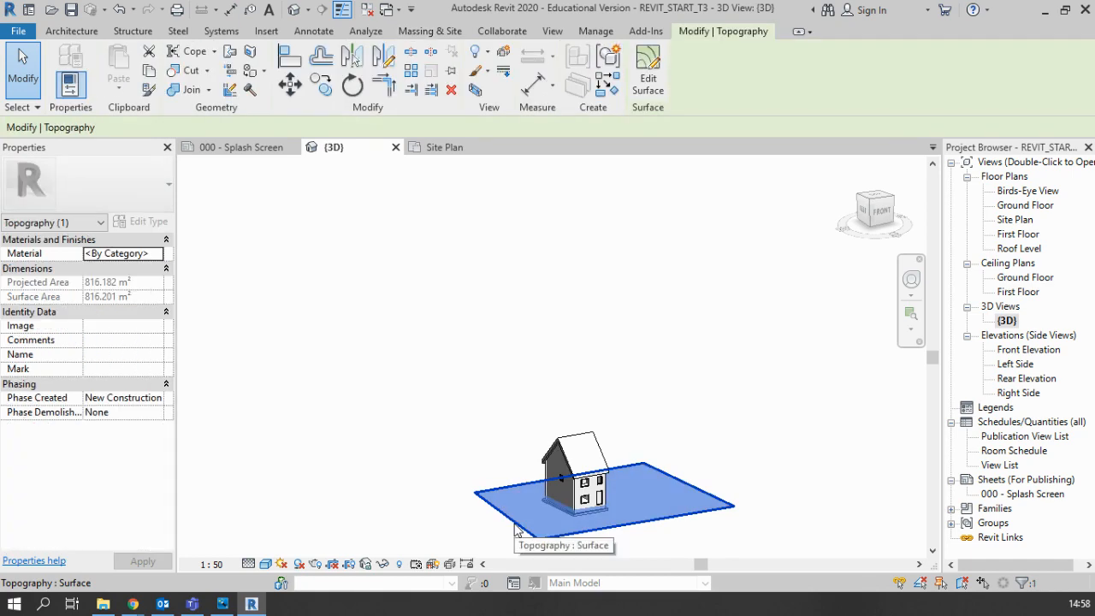
left_click(505, 545)
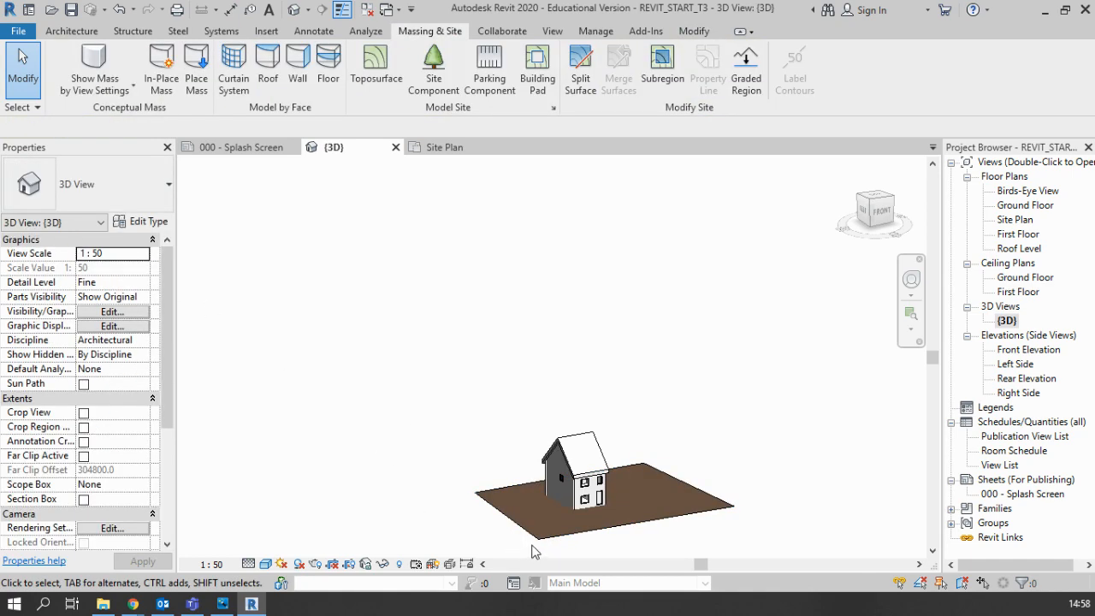
left_click(548, 545)
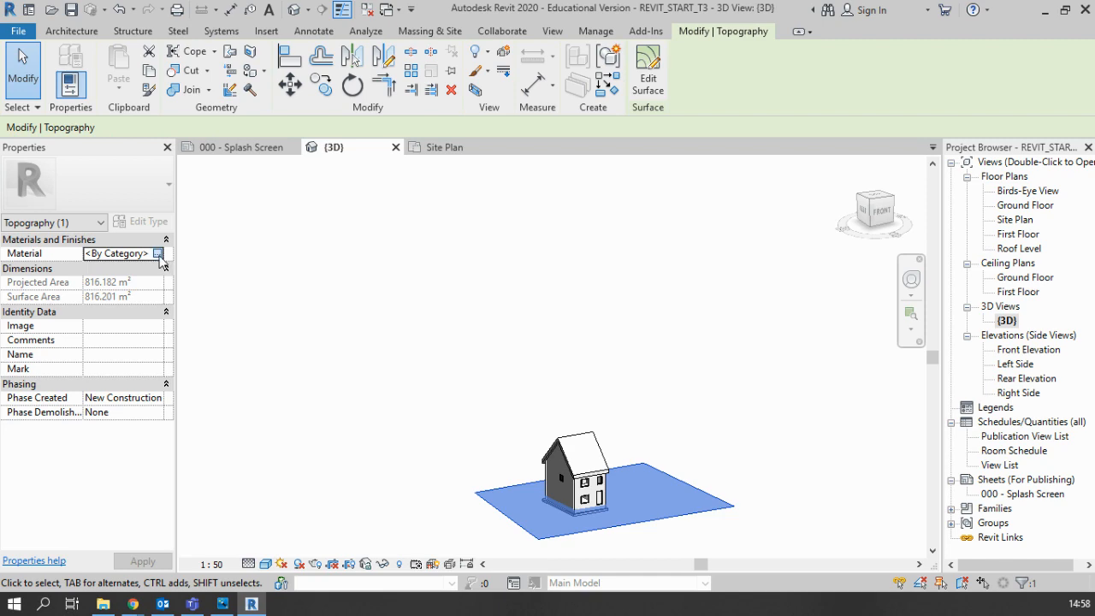
left_click(158, 254)
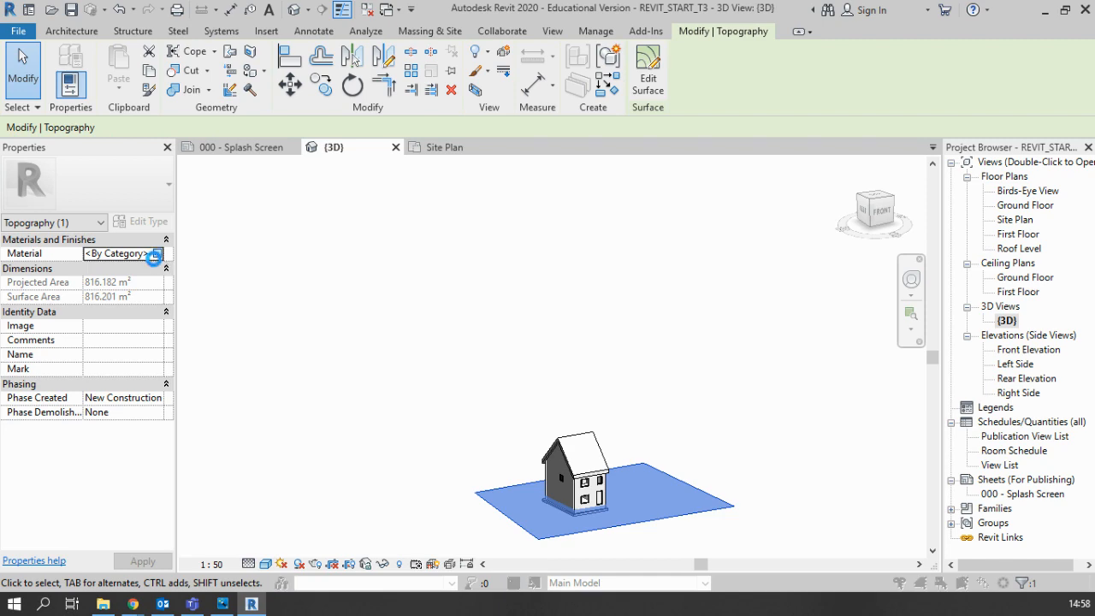
scroll(377, 304, "down", 10)
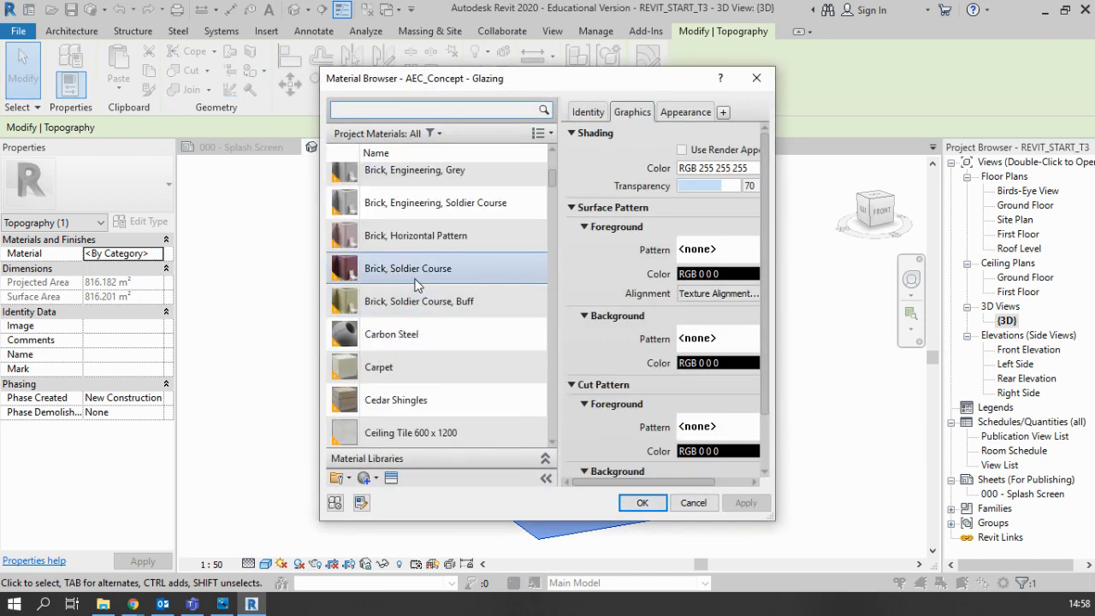
scroll(414, 368, "down", 10)
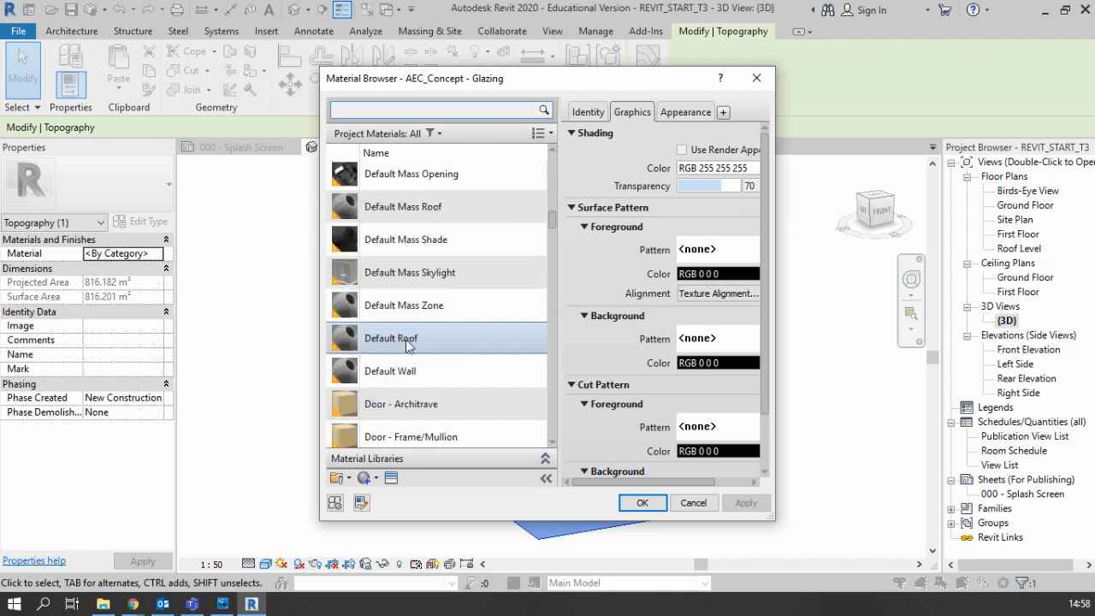
scroll(411, 349, "down", 10)
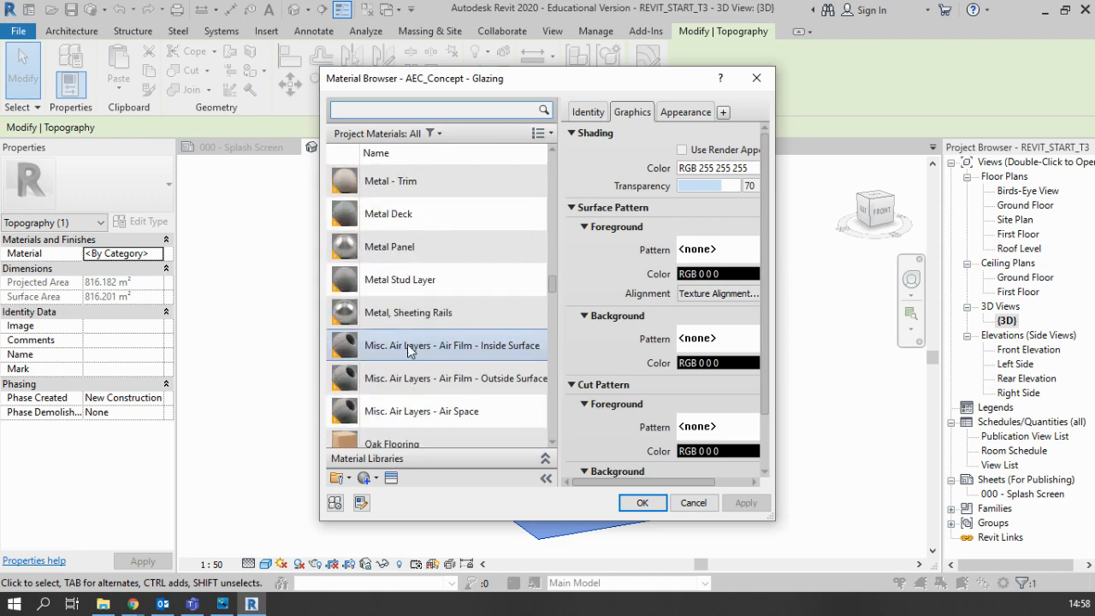
scroll(409, 353, "up", 2)
scroll(409, 353, "down", 9)
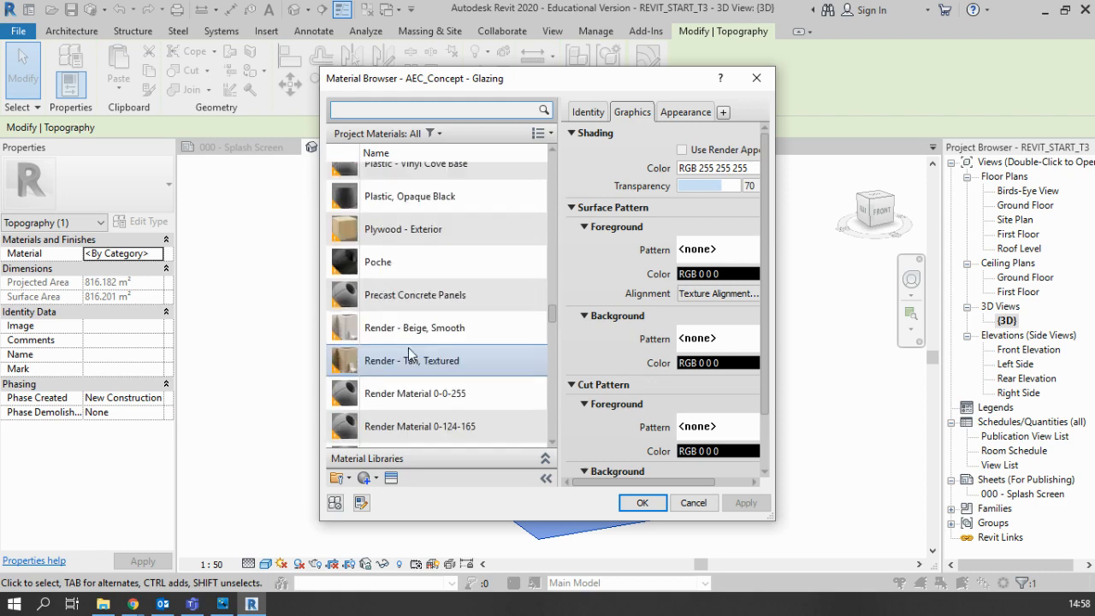
scroll(409, 352, "down", 10)
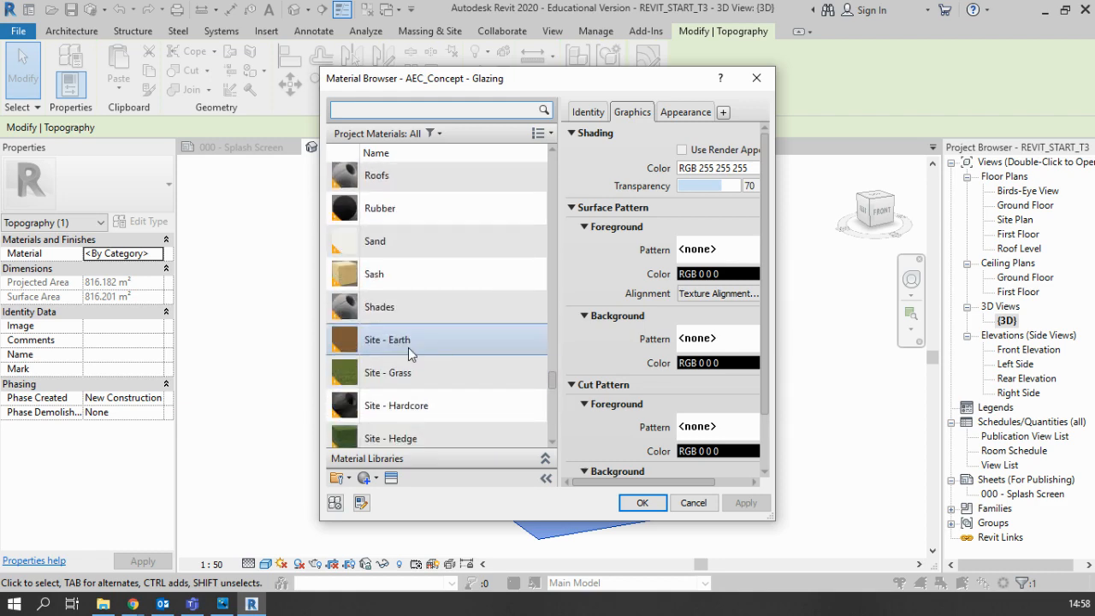
left_click(424, 190)
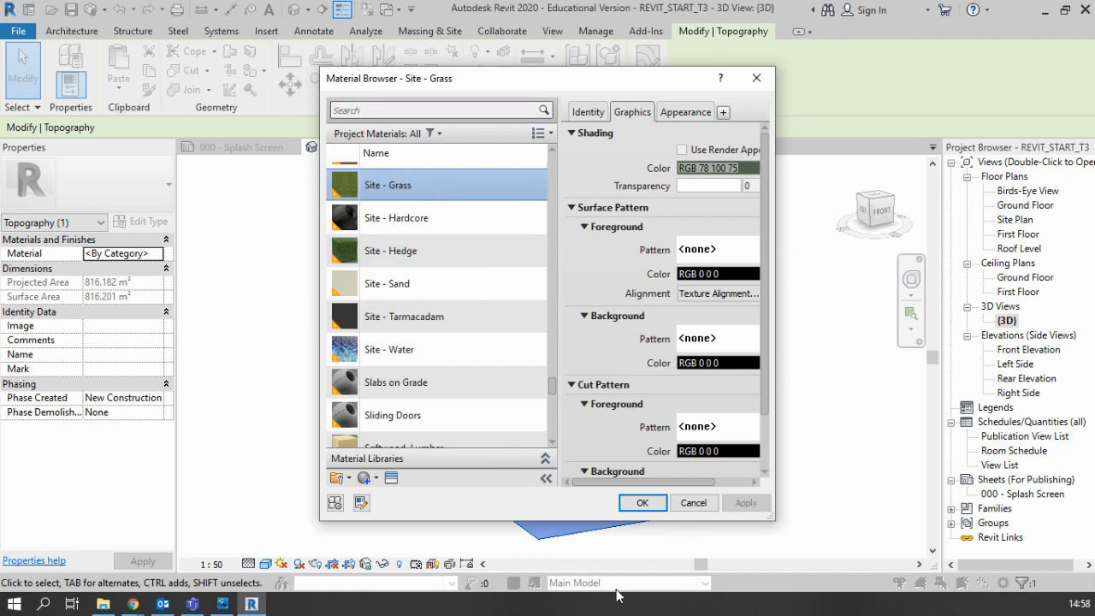
left_click(641, 503)
left_click(761, 517)
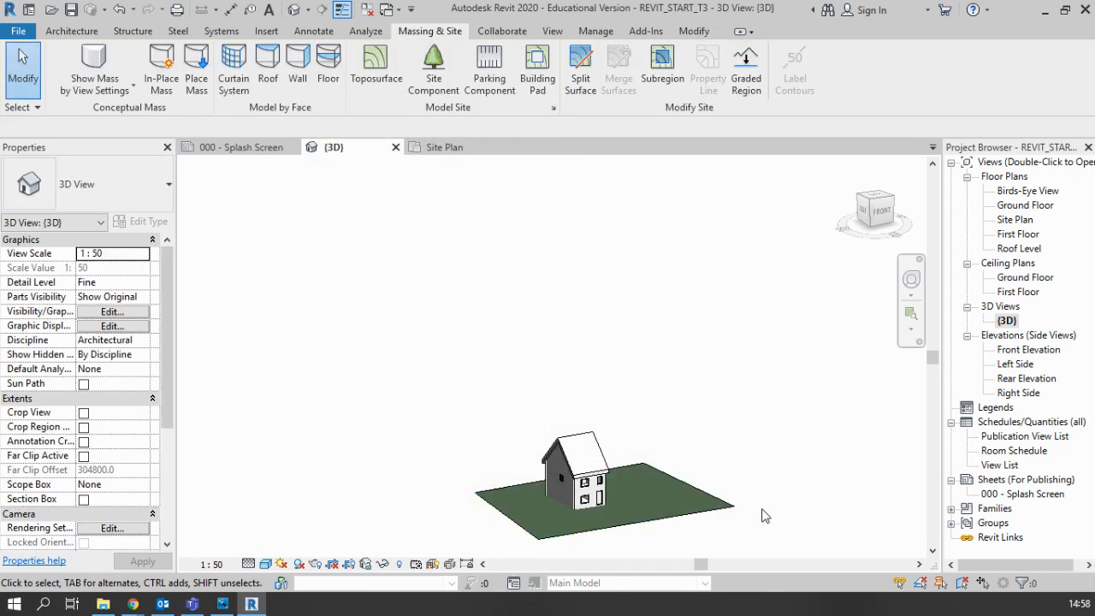
scroll(676, 543, "up", 4)
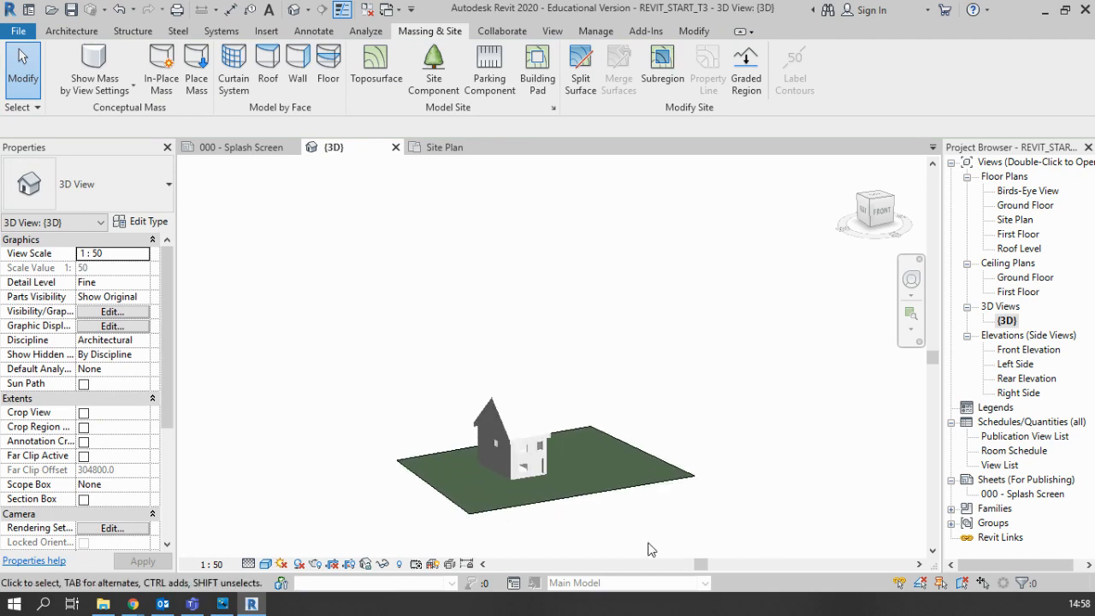
middle_click_drag(715, 487, 544, 459, "shift")
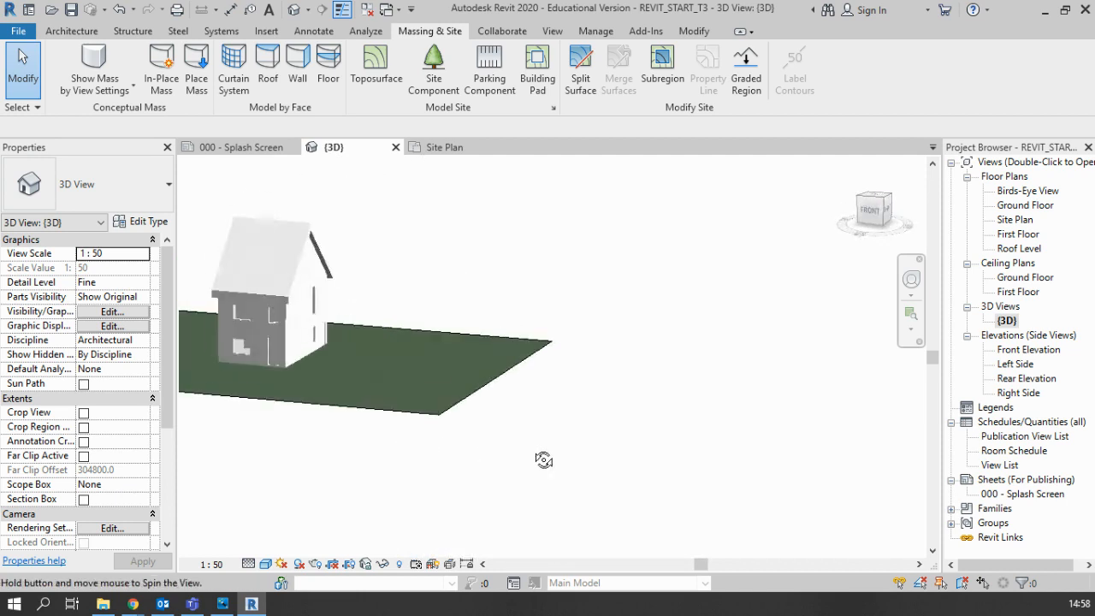
scroll(451, 435, "down", 2)
scroll(229, 408, "up", 2)
scroll(230, 411, "down", 2)
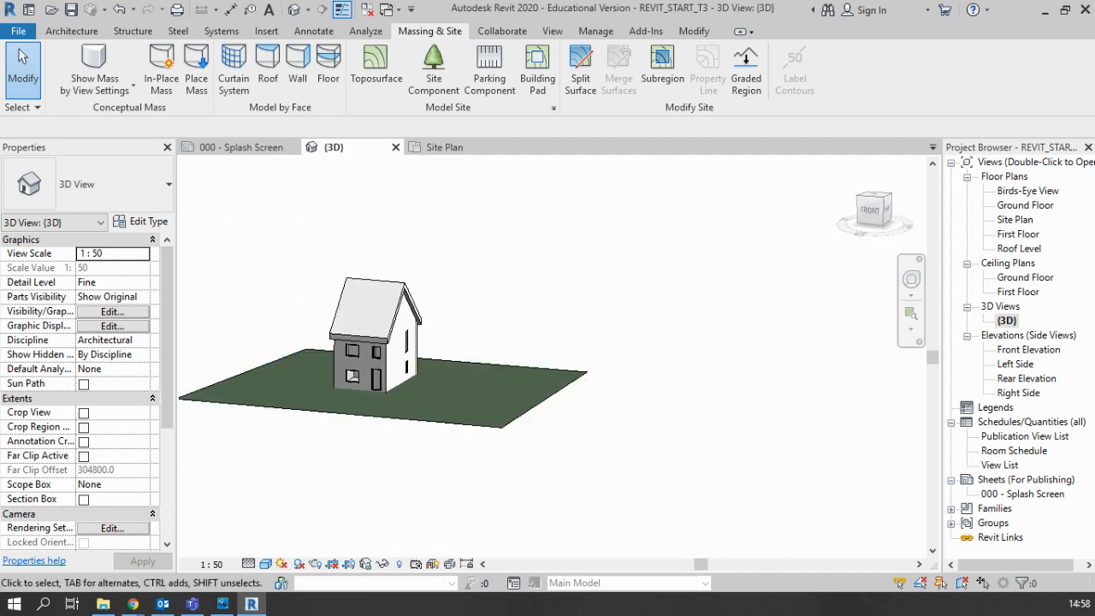